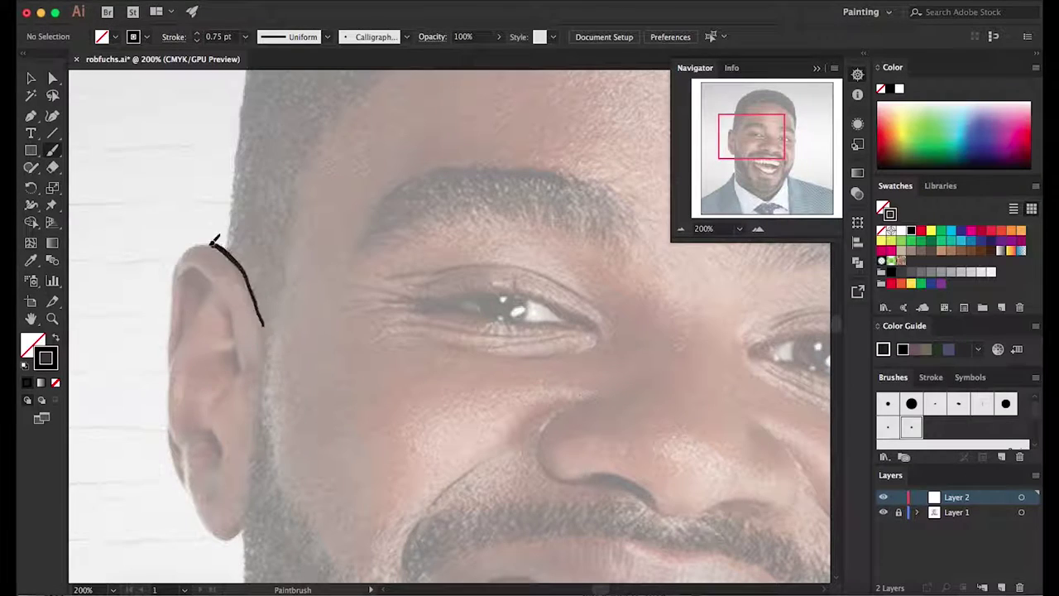
Step: Outline the ear, its inner folds and lobe with black paintbrush strokes, undoing misplaced lines
key(ctrl+z)
drag(180, 306, 209, 282)
mouse_move(212, 302)
mouse_down()
mouse_move(223, 349)
mouse_move(207, 412)
mouse_move(211, 470)
mouse_up()
drag(187, 436, 240, 519)
drag(190, 319, 170, 455)
mouse_move(169, 410)
mouse_down()
mouse_move(184, 478)
mouse_move(188, 240)
mouse_up()
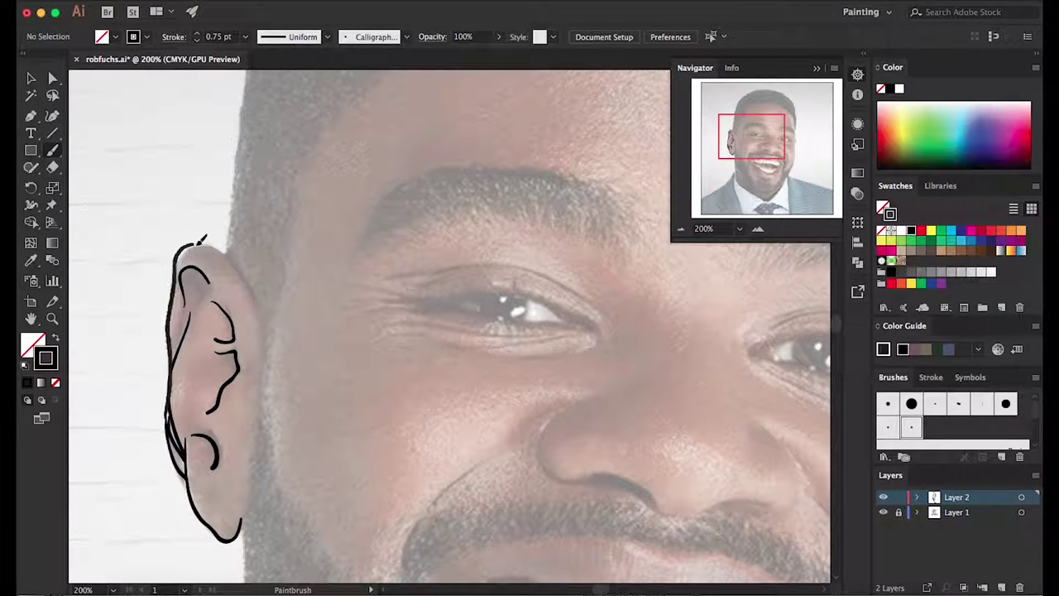
key(ctrl+z)
mouse_move(168, 364)
mouse_down()
mouse_move(190, 243)
mouse_move(256, 327)
mouse_up()
key(ctrl+z)
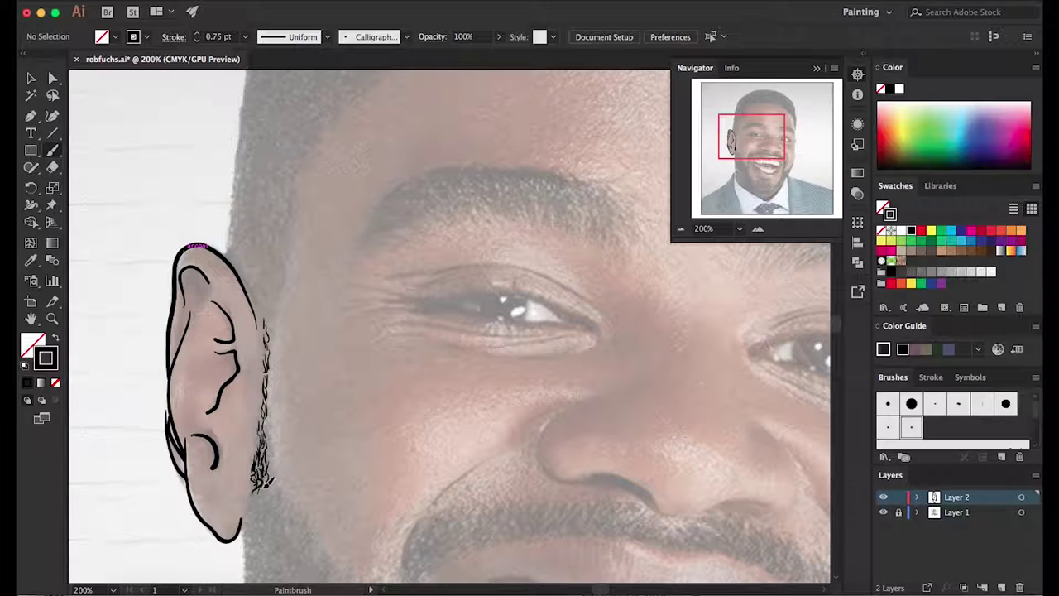
Step: Trace the jawline down from below the ear and add sideburn hairs
scroll(591, 212, down, 5)
mouse_move(301, 343)
mouse_down()
mouse_move(302, 463)
mouse_move(321, 521)
mouse_up()
drag(313, 318, 330, 308)
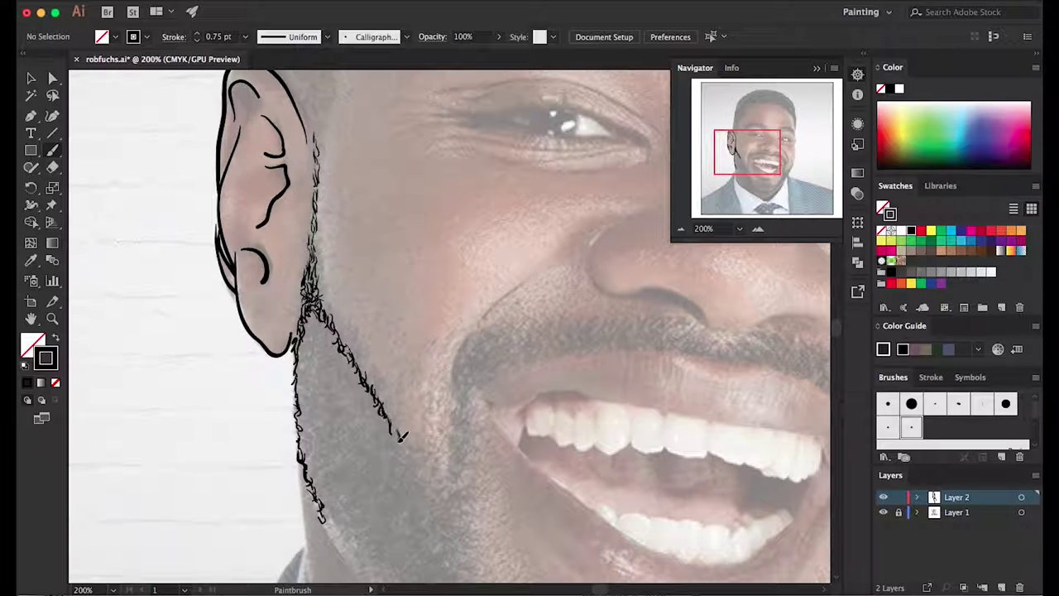
Step: Extend the beard outline with strands down the lower jaw and onto the cheek
scroll(433, 430, down, 5)
scroll(433, 430, left, 3)
drag(447, 347, 494, 406)
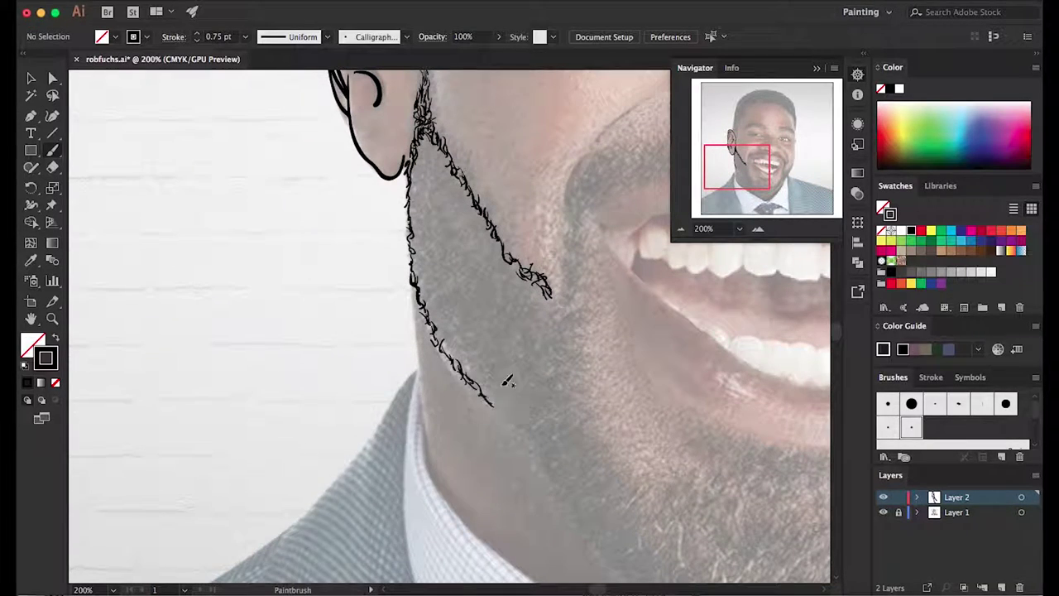
drag(579, 352, 578, 413)
drag(569, 267, 566, 303)
drag(496, 395, 542, 461)
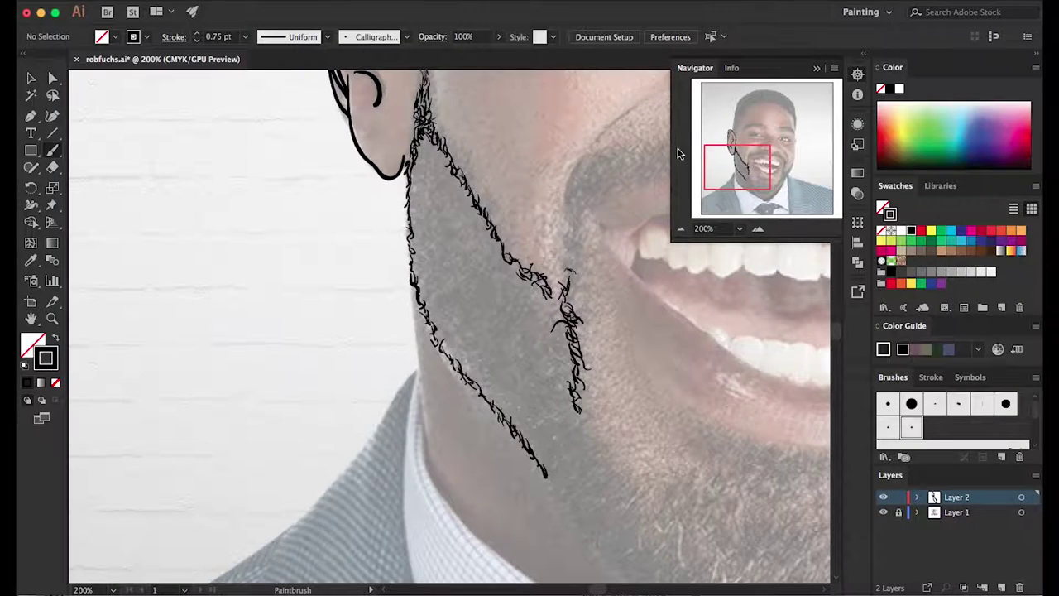
scroll(593, 176, down, 3)
mouse_move(409, 232)
mouse_down()
mouse_move(437, 414)
mouse_move(455, 451)
mouse_up()
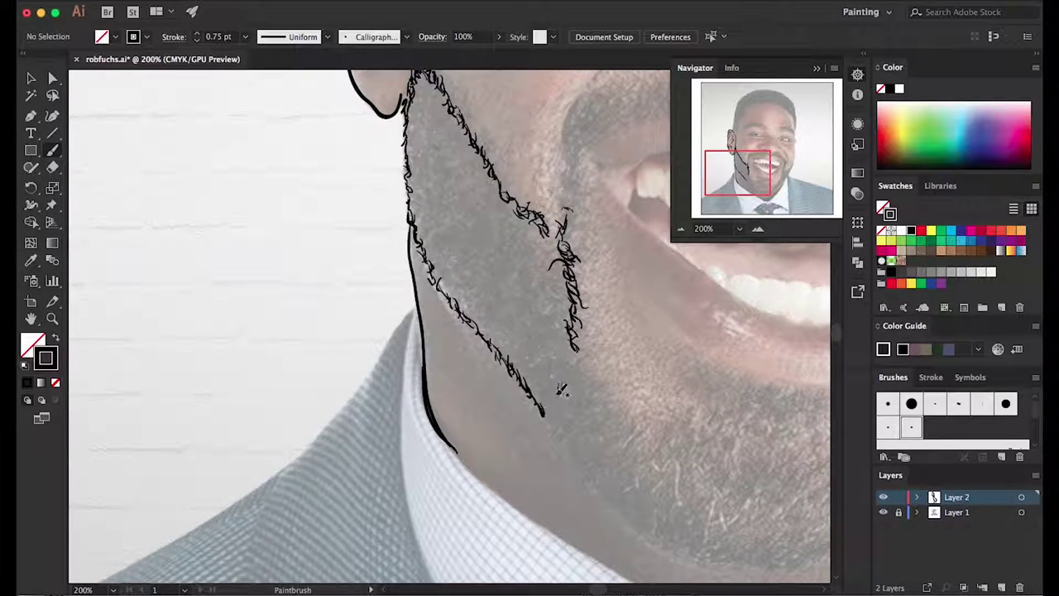
drag(594, 374, 611, 406)
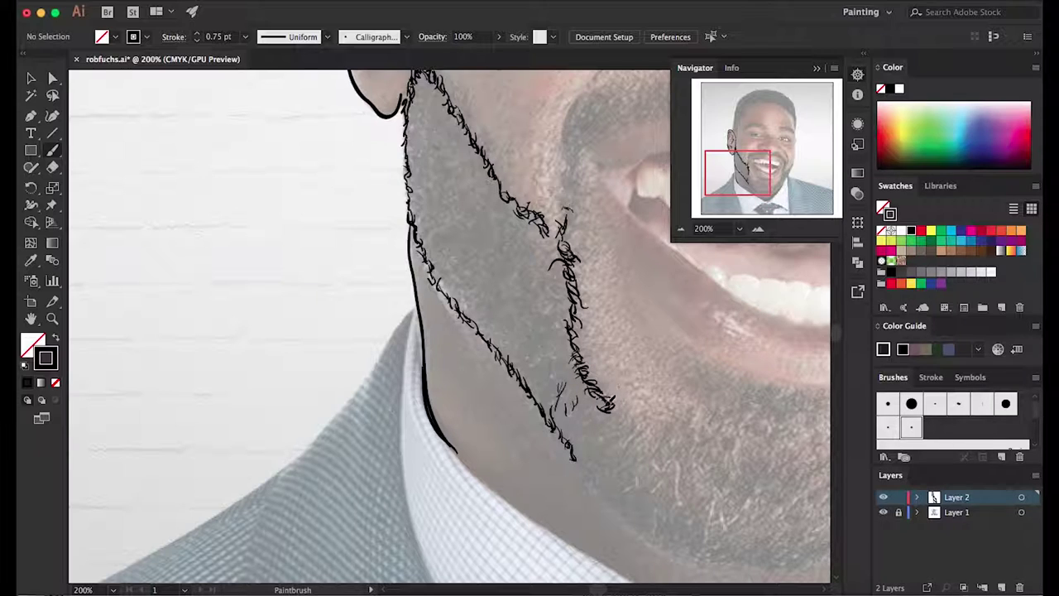
drag(745, 163, 761, 170)
mouse_move(387, 356)
mouse_down()
mouse_move(424, 418)
mouse_move(444, 429)
mouse_up()
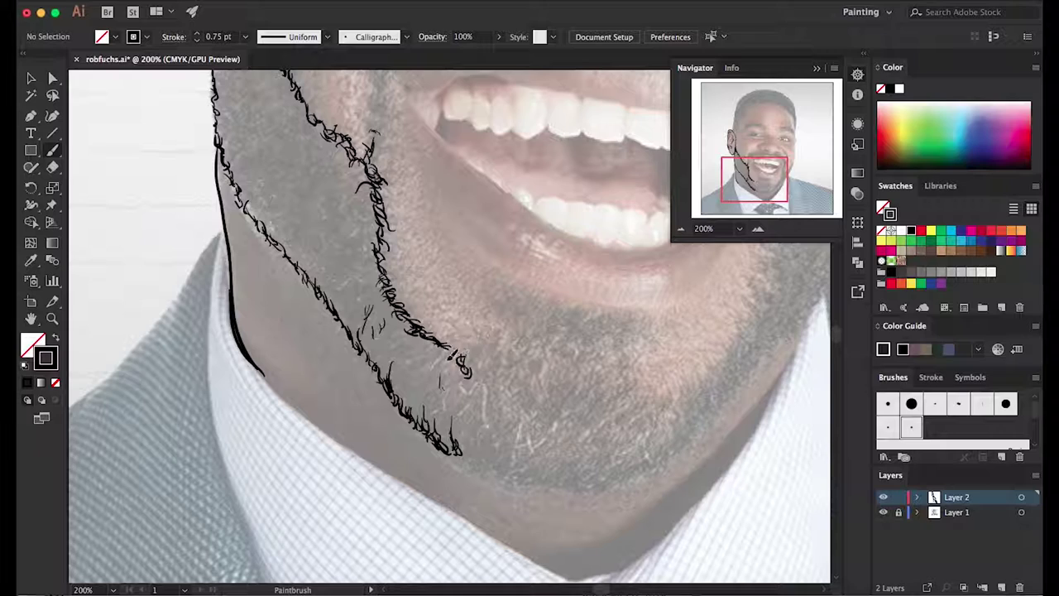
Step: Draw curly beard strokes along the chin and lower jaw, thickening the right chin edge
mouse_move(497, 355)
mouse_down()
mouse_move(556, 329)
mouse_move(523, 364)
mouse_move(570, 318)
mouse_move(621, 327)
mouse_move(555, 308)
mouse_move(579, 330)
mouse_up()
mouse_move(347, 323)
mouse_down()
mouse_move(354, 346)
mouse_move(397, 319)
mouse_move(414, 331)
mouse_move(426, 308)
mouse_move(385, 356)
mouse_up()
mouse_move(252, 409)
mouse_down()
mouse_move(285, 443)
mouse_move(384, 458)
mouse_up()
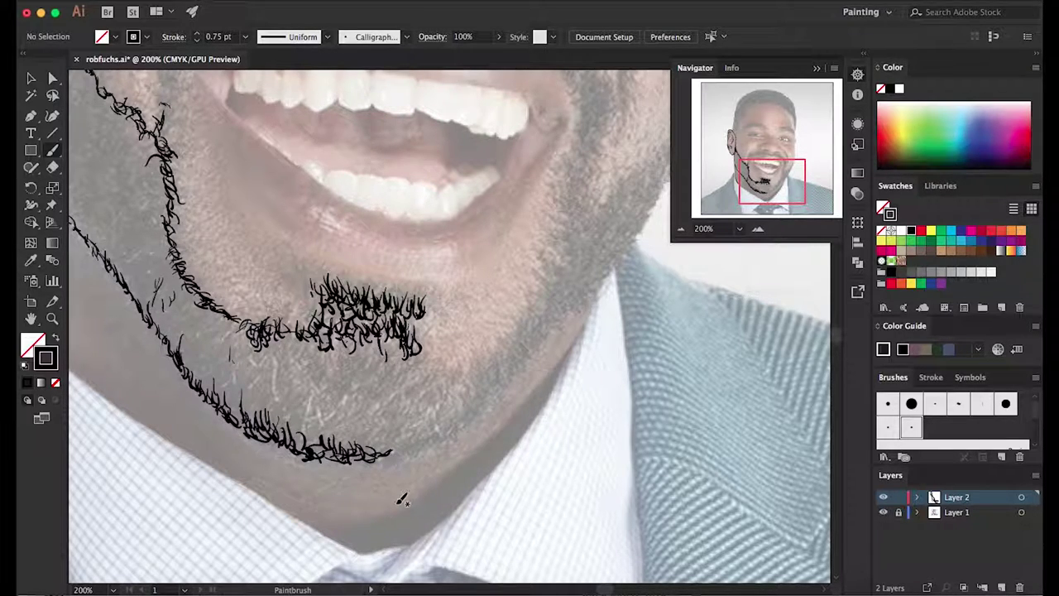
drag(421, 436, 428, 424)
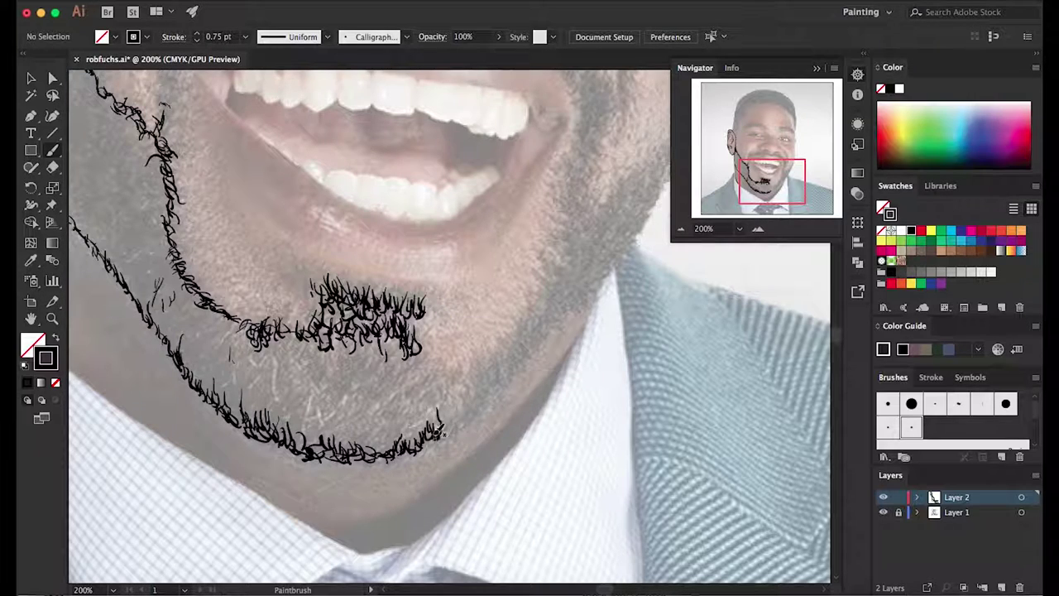
mouse_move(428, 355)
mouse_down()
mouse_move(445, 379)
mouse_move(449, 426)
mouse_up()
mouse_move(451, 388)
mouse_down()
mouse_move(482, 365)
mouse_move(455, 414)
mouse_up()
drag(495, 385, 493, 357)
mouse_move(551, 245)
mouse_down()
mouse_move(499, 374)
mouse_move(579, 299)
mouse_up()
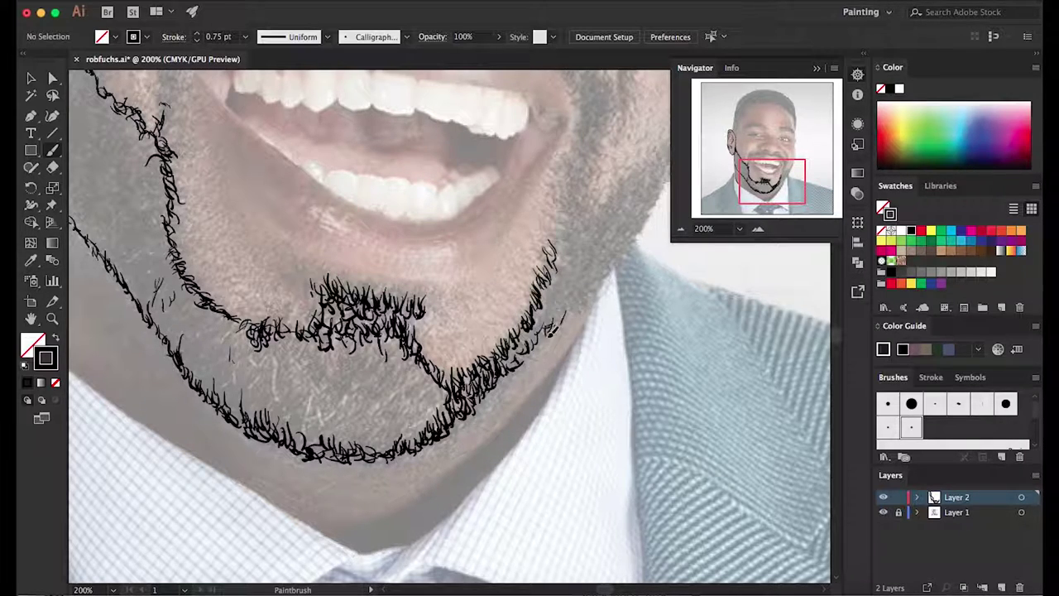
drag(771, 160, 771, 145)
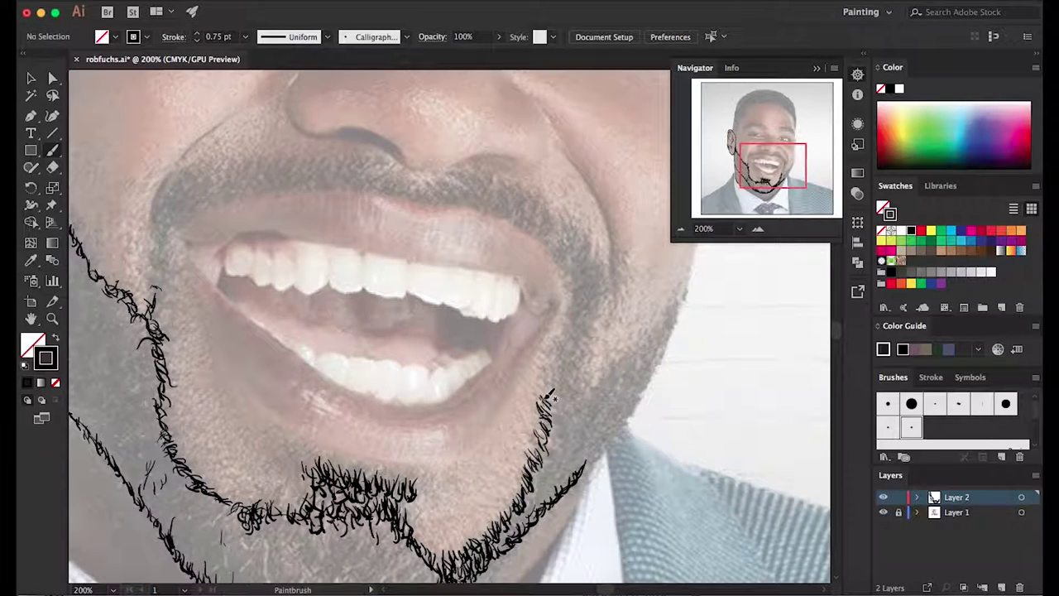
Step: Extend the curly beard line up the right jaw
mouse_move(555, 374)
mouse_down()
mouse_move(559, 351)
mouse_move(593, 377)
mouse_up()
drag(629, 348, 668, 308)
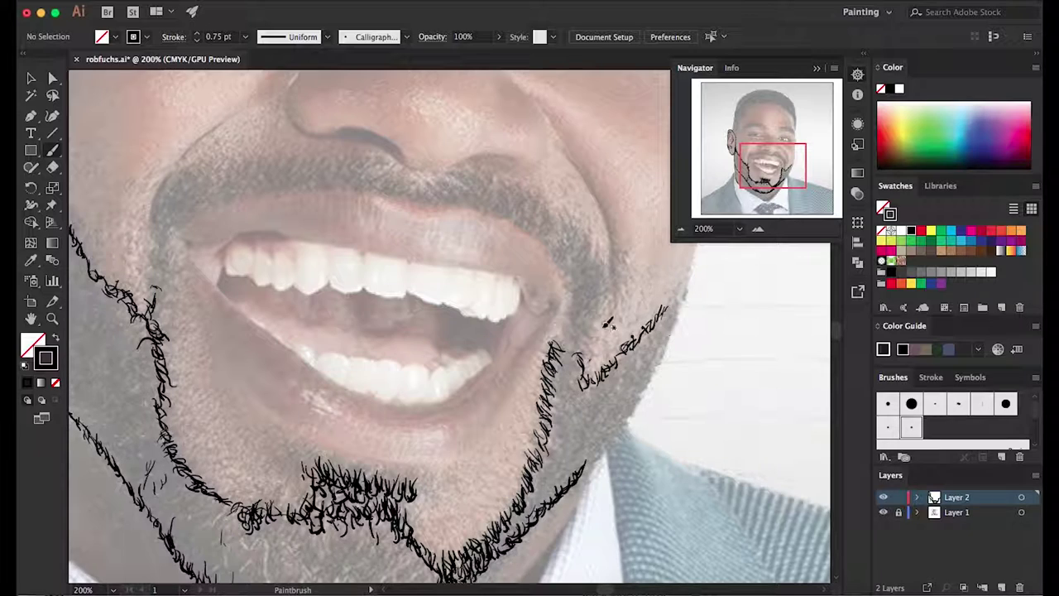
mouse_move(593, 463)
mouse_down()
mouse_move(599, 435)
mouse_move(642, 387)
mouse_move(669, 311)
mouse_move(636, 394)
mouse_up()
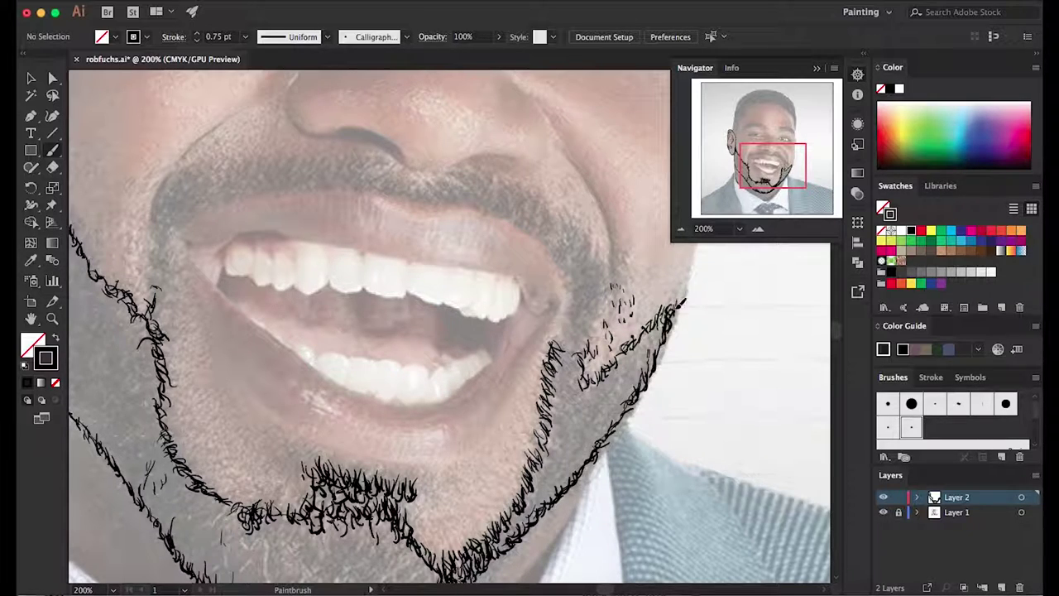
Step: Scribble a dense mustache along the upper lip, down past its left corner
mouse_move(163, 176)
mouse_down()
mouse_move(160, 232)
mouse_move(191, 163)
mouse_move(166, 222)
mouse_move(208, 166)
mouse_up()
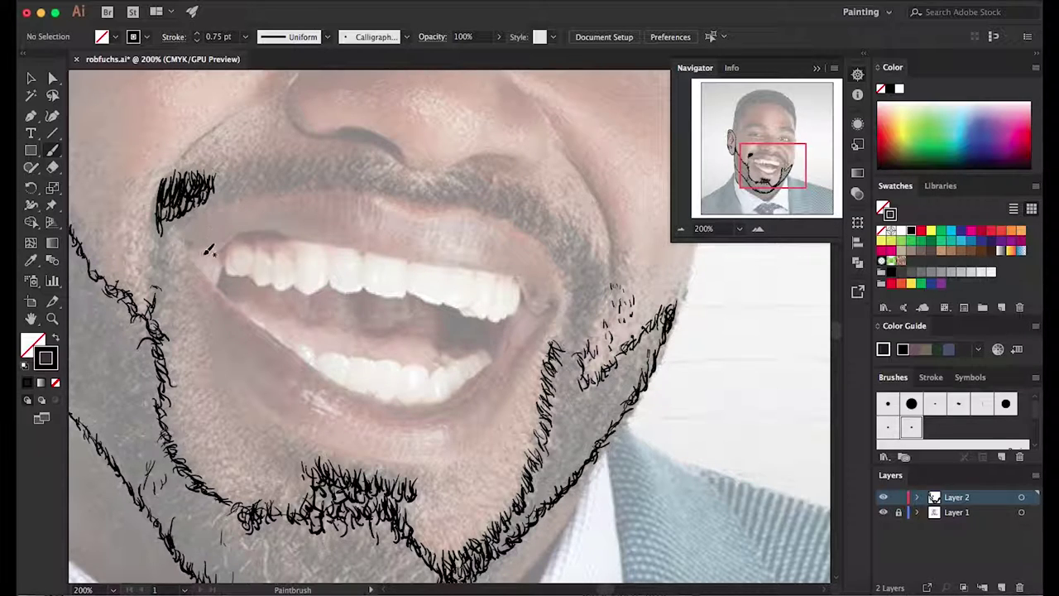
drag(166, 240, 155, 285)
mouse_move(223, 172)
mouse_down()
mouse_move(367, 166)
mouse_move(222, 177)
mouse_move(373, 174)
mouse_move(482, 195)
mouse_move(494, 182)
mouse_move(588, 265)
mouse_move(589, 291)
mouse_move(580, 282)
mouse_move(581, 313)
mouse_move(564, 346)
mouse_up()
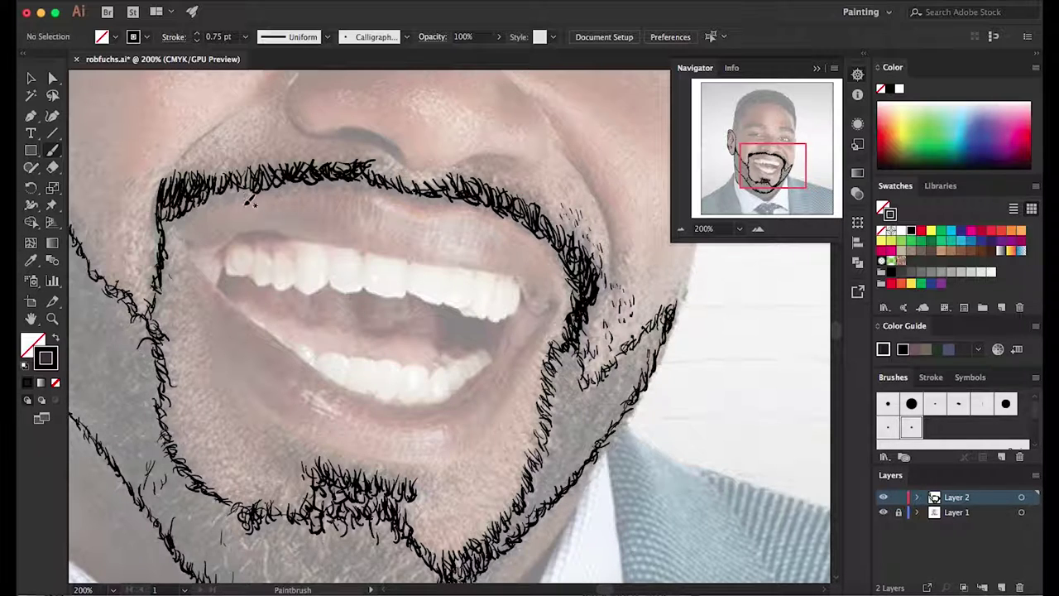
Step: Outline the bottom of the nose and the right nostril
scroll(243, 208, up, 5)
mouse_move(319, 201)
mouse_down()
mouse_move(299, 280)
mouse_move(393, 308)
mouse_up()
mouse_move(360, 277)
mouse_down()
mouse_move(474, 316)
mouse_move(542, 269)
mouse_up()
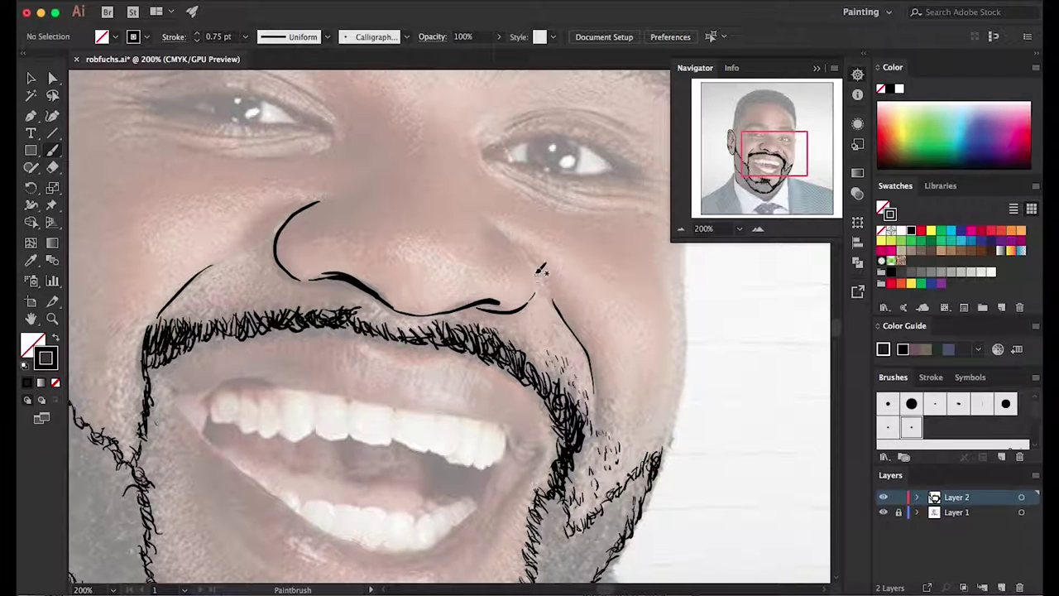
drag(492, 218, 537, 297)
key(super+minus)
key(super+minus)
Step: Fill the sideburn above the ear with short hair strokes and a thin sideburn line
scroll(401, 291, up, 5)
scroll(400, 291, left, 5)
key(super+plus)
key(super+plus)
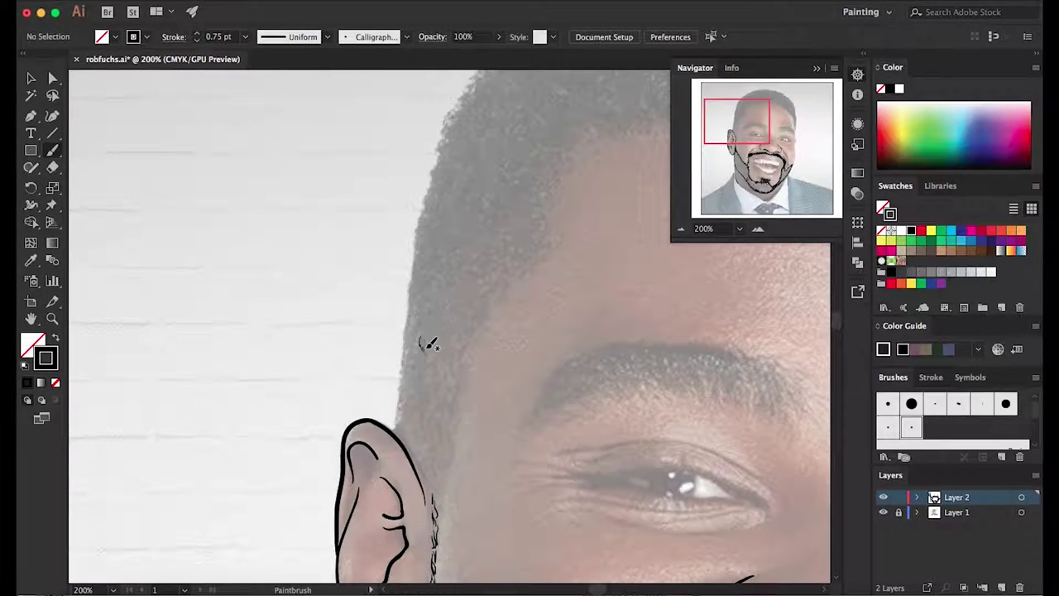
mouse_move(449, 376)
mouse_down()
mouse_move(430, 348)
mouse_move(414, 374)
mouse_up()
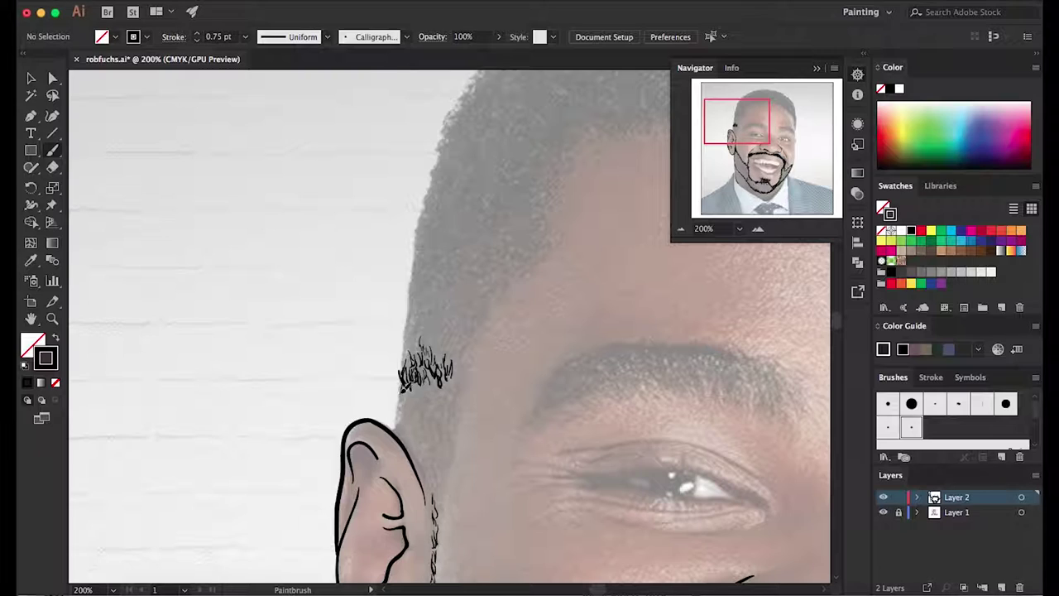
mouse_move(454, 397)
mouse_down()
mouse_move(422, 388)
mouse_move(436, 481)
mouse_up()
drag(420, 416, 430, 440)
mouse_move(439, 393)
mouse_down()
mouse_move(446, 447)
mouse_move(414, 473)
mouse_up()
mouse_move(418, 331)
mouse_down()
mouse_move(438, 368)
mouse_move(451, 364)
mouse_move(451, 344)
mouse_up()
drag(442, 377, 551, 216)
Step: Trace the left outer hair edge and draw the hairline across the forehead
scroll(585, 207, up, 5)
scroll(585, 207, right, 2)
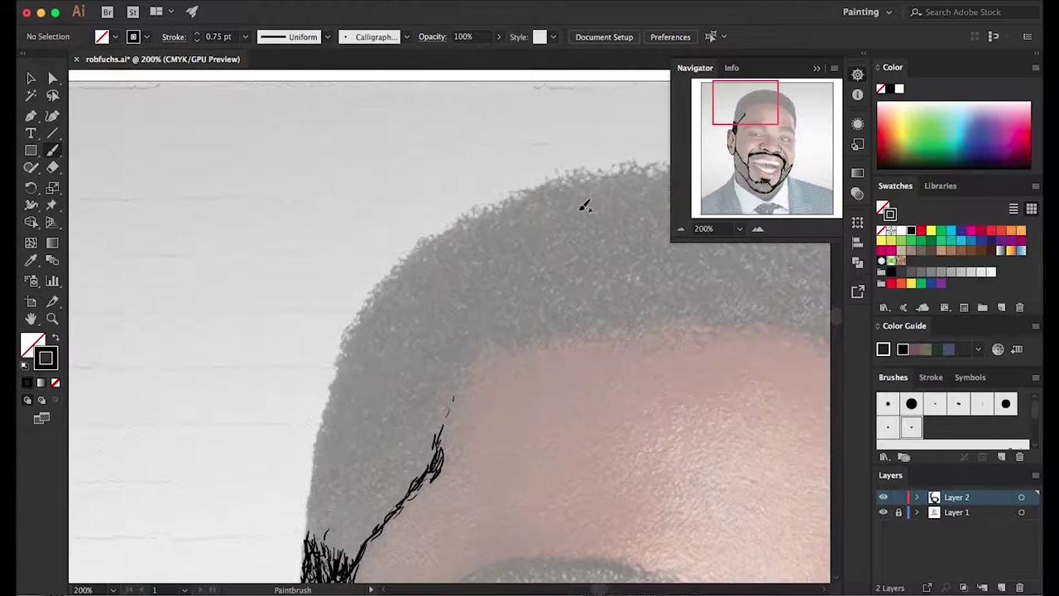
drag(321, 438, 364, 308)
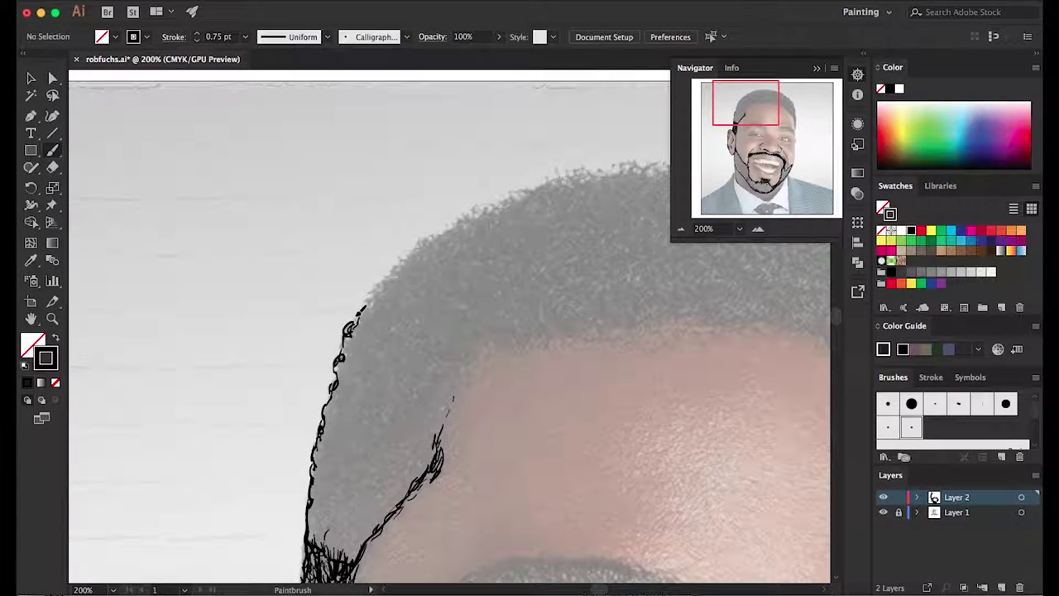
drag(440, 451, 470, 370)
drag(523, 183, 575, 174)
scroll(575, 174, right, 5)
drag(258, 364, 500, 322)
drag(358, 178, 546, 176)
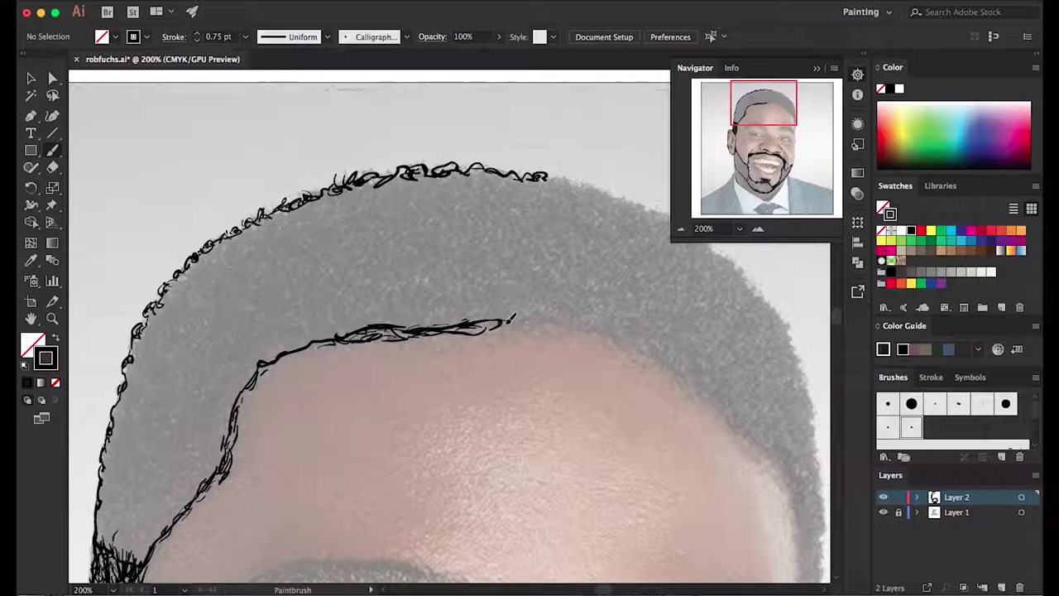
Step: Trace the top and right-side hair outline, then zoom in close on the forehead
scroll(604, 488, down, 3)
scroll(604, 488, right, 3)
mouse_move(402, 202)
mouse_down()
mouse_move(549, 253)
mouse_move(667, 359)
mouse_move(701, 488)
mouse_move(691, 294)
mouse_up()
scroll(691, 294, up, 2)
scroll(692, 294, right, 2)
mouse_move(356, 133)
mouse_down()
mouse_move(451, 161)
mouse_move(523, 207)
mouse_move(598, 284)
mouse_up()
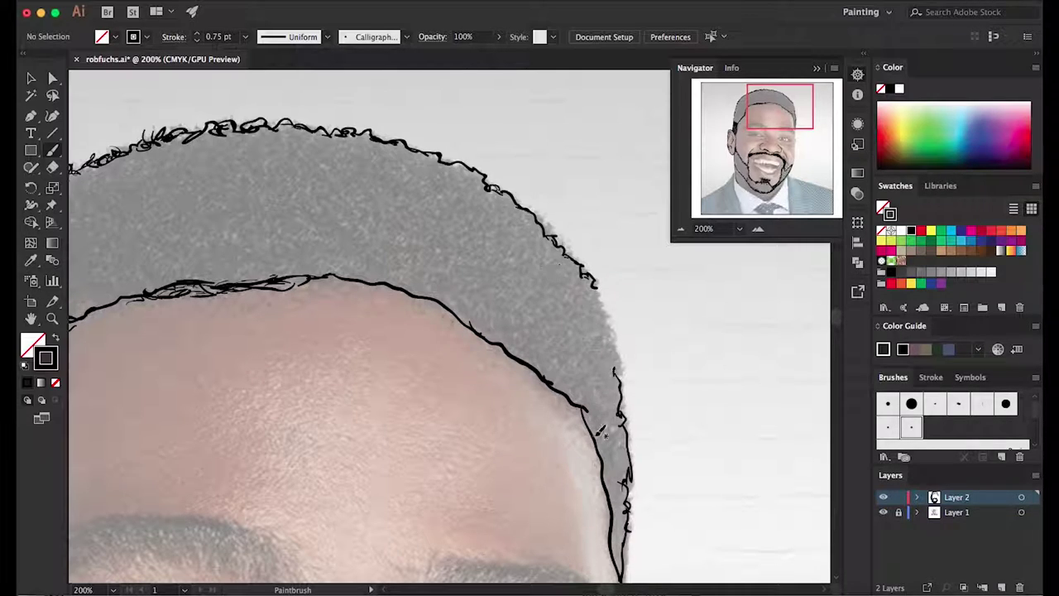
drag(596, 307, 622, 379)
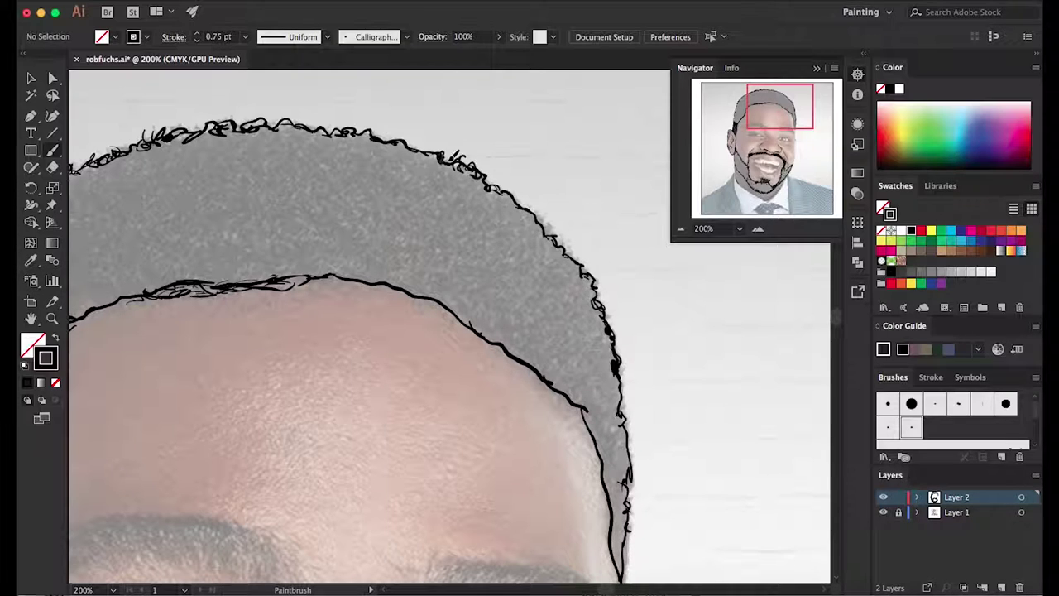
key(ctrl+0)
click(758, 228)
click(786, 130)
drag(786, 130, 798, 142)
scroll(521, 364, down, 5)
Step: Sketch hair strokes along the eyebrow from its inner end to the tail
scroll(447, 331, up, 4)
scroll(446, 331, down, 2)
scroll(446, 331, up, 10)
mouse_move(285, 364)
mouse_down()
mouse_move(313, 298)
mouse_move(338, 335)
mouse_up()
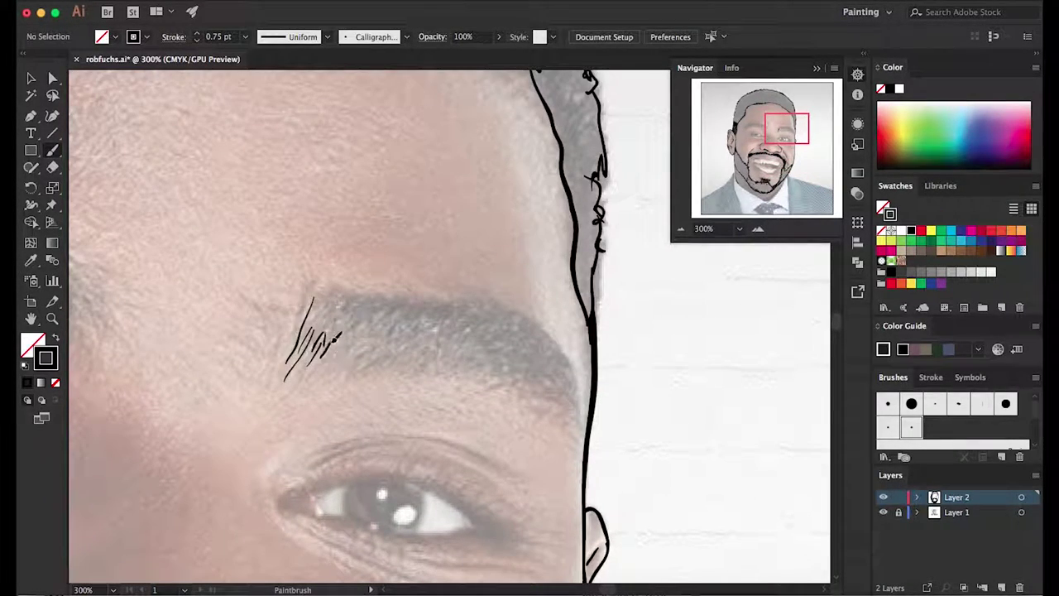
drag(315, 381, 364, 331)
mouse_move(351, 372)
mouse_down()
mouse_move(417, 343)
mouse_move(477, 343)
mouse_up()
mouse_move(459, 384)
mouse_down()
mouse_move(500, 374)
mouse_move(555, 385)
mouse_move(571, 422)
mouse_up()
drag(319, 356, 356, 327)
drag(336, 352, 439, 347)
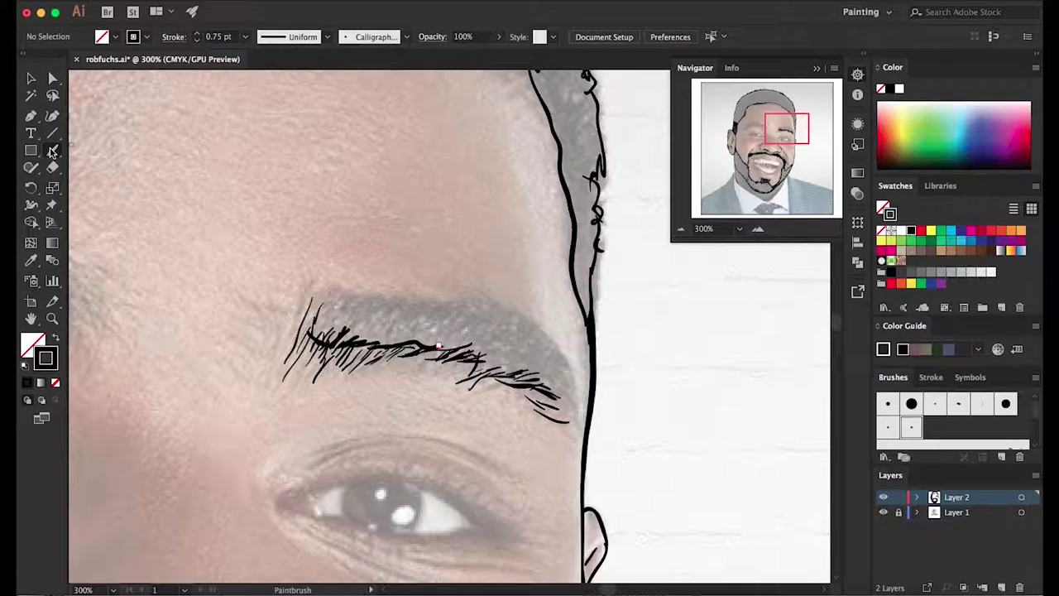
Step: Draw both eyebrows as solid black-filled Pencil shapes, then restore black stroke with no fill
drag(31, 168, 118, 182)
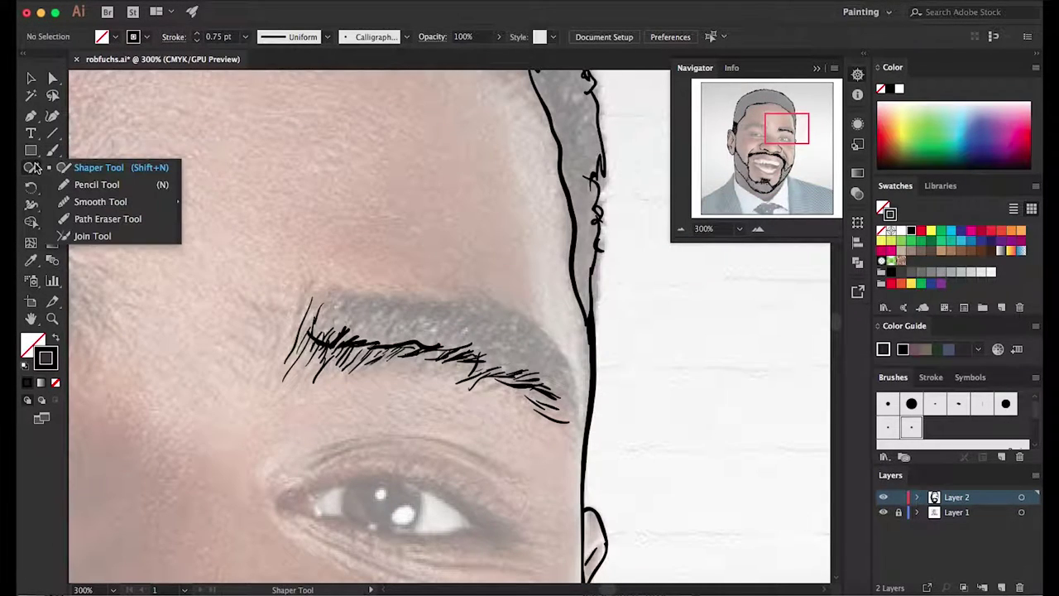
double_click(31, 168)
key(Return)
key(shift+x)
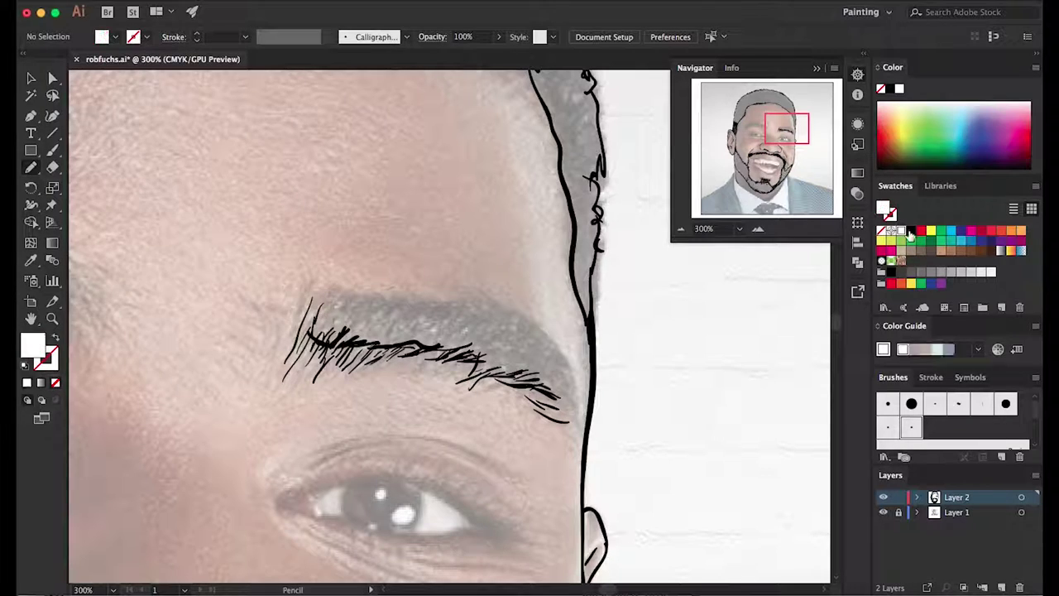
mouse_move(314, 314)
mouse_down()
mouse_move(499, 303)
mouse_move(314, 332)
mouse_up()
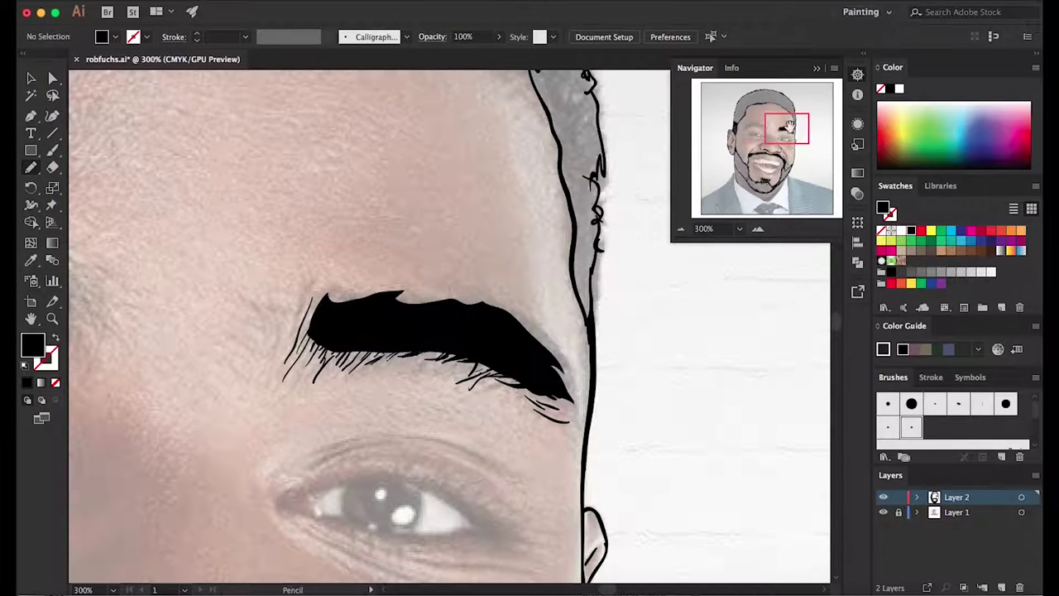
drag(778, 139, 751, 139)
drag(280, 223, 166, 341)
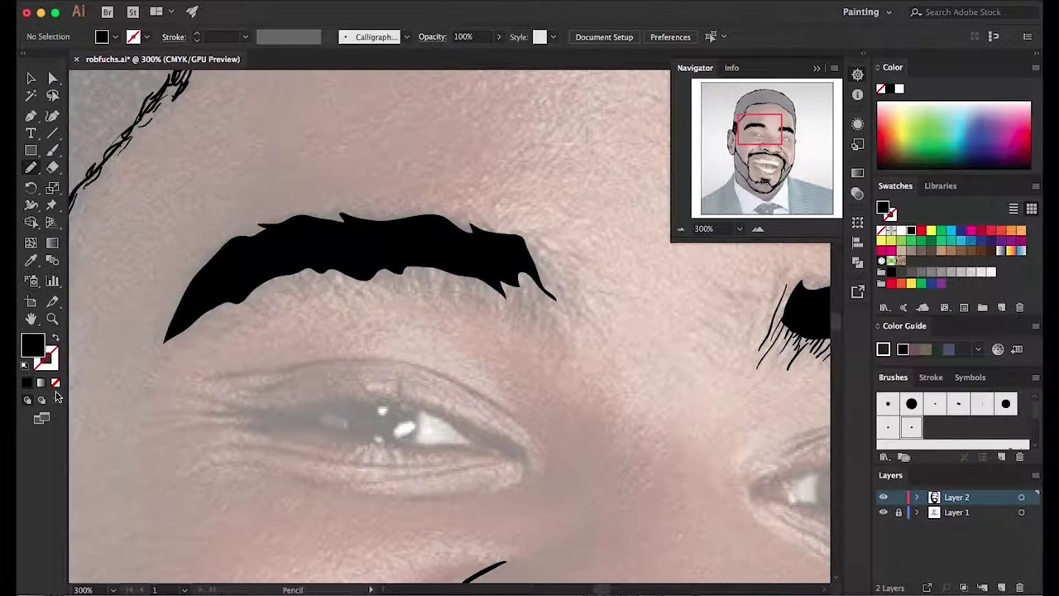
key(shift+x)
key(x)
click(52, 150)
Step: Add fine hairs under the eyebrow and draw the first eye's upper lid lines
mouse_move(217, 298)
mouse_down()
mouse_move(335, 277)
mouse_move(384, 290)
mouse_move(420, 276)
mouse_move(526, 307)
mouse_up()
drag(513, 265, 542, 318)
scroll(497, 281, down, 3)
scroll(496, 281, left, 3)
drag(333, 287, 383, 284)
mouse_move(396, 288)
mouse_down()
mouse_move(495, 268)
mouse_move(648, 337)
mouse_up()
mouse_move(323, 306)
mouse_down()
mouse_move(555, 327)
mouse_move(418, 322)
mouse_move(631, 358)
mouse_up()
key(ctrl+z)
Step: Finish the first eye's lids, under-eye creases and iris outline
mouse_move(401, 331)
mouse_down()
mouse_move(634, 361)
mouse_move(315, 339)
mouse_up()
drag(306, 321, 412, 331)
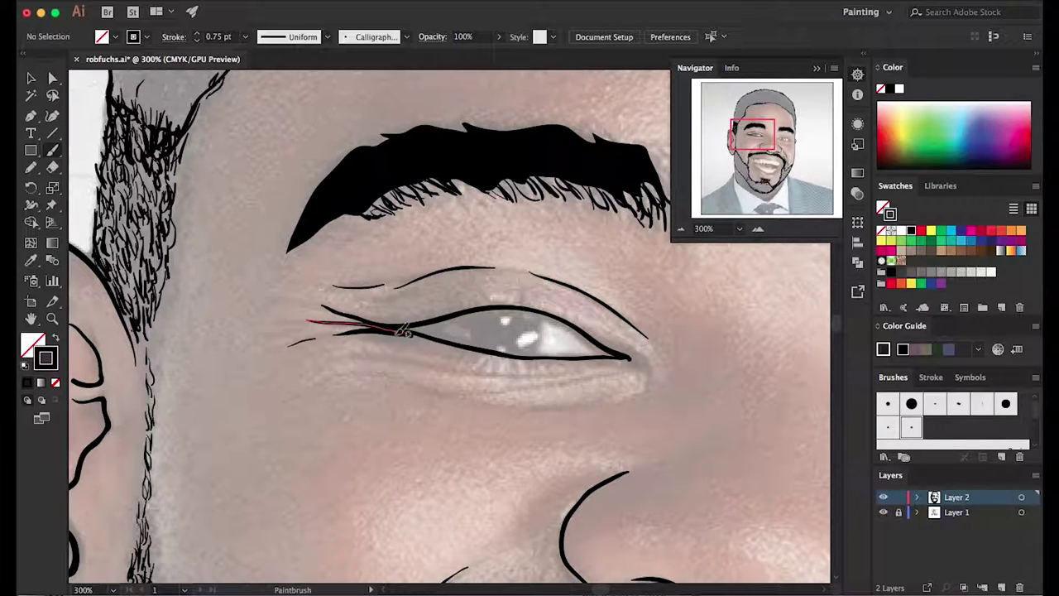
drag(323, 361, 581, 374)
drag(579, 323, 646, 367)
drag(317, 386, 528, 390)
mouse_move(491, 292)
mouse_down()
mouse_move(523, 291)
mouse_move(482, 352)
mouse_up()
drag(530, 312, 521, 353)
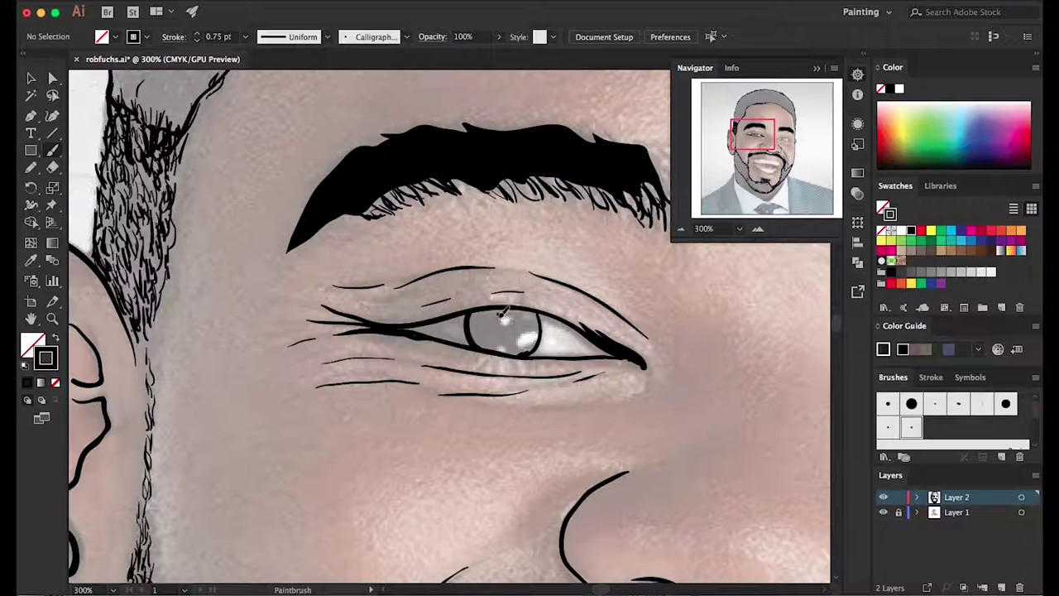
Step: Outline the other eye's upper and lower lids and add wrinkle lines beneath it
scroll(558, 291, right, 5)
scroll(559, 291, down, 3)
mouse_move(432, 331)
mouse_down()
mouse_move(633, 357)
mouse_move(592, 364)
mouse_move(627, 357)
mouse_up()
mouse_move(473, 347)
mouse_down()
mouse_move(570, 395)
mouse_move(530, 407)
mouse_up()
mouse_move(504, 377)
mouse_down()
mouse_move(583, 410)
mouse_move(672, 412)
mouse_up()
drag(554, 384, 672, 386)
drag(616, 360, 682, 362)
Step: Add a black-filled shape along the upper eyelid, undoing and restoring it, then return to black stroke
click(27, 172)
key(shift+x)
drag(523, 301, 582, 319)
click(52, 149)
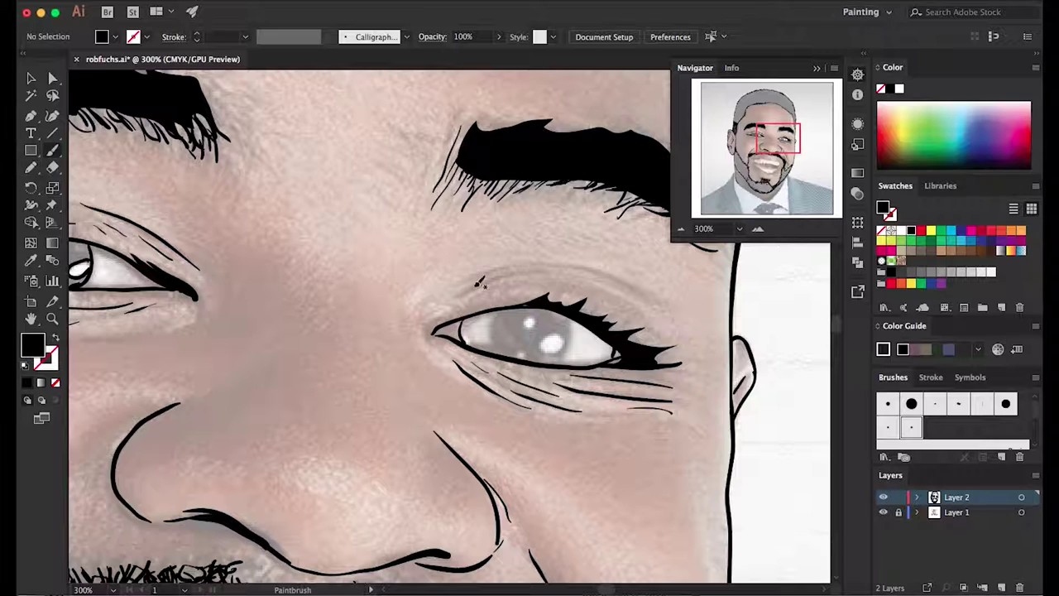
key(super+z)
click(178, 3)
click(188, 22)
key(shift+x)
Step: Add crease lines and outer-corner lashes, and outline the iris and highlight of the second eye
drag(462, 281, 553, 262)
mouse_move(457, 299)
mouse_down()
mouse_move(571, 285)
mouse_move(633, 298)
mouse_up()
drag(488, 313, 499, 349)
mouse_move(566, 303)
mouse_down()
mouse_move(571, 362)
mouse_move(556, 328)
mouse_up()
drag(506, 301, 530, 358)
Step: Fill both pupils solid black with the Pencil and begin tracing the hair fill along the hairline
key(n)
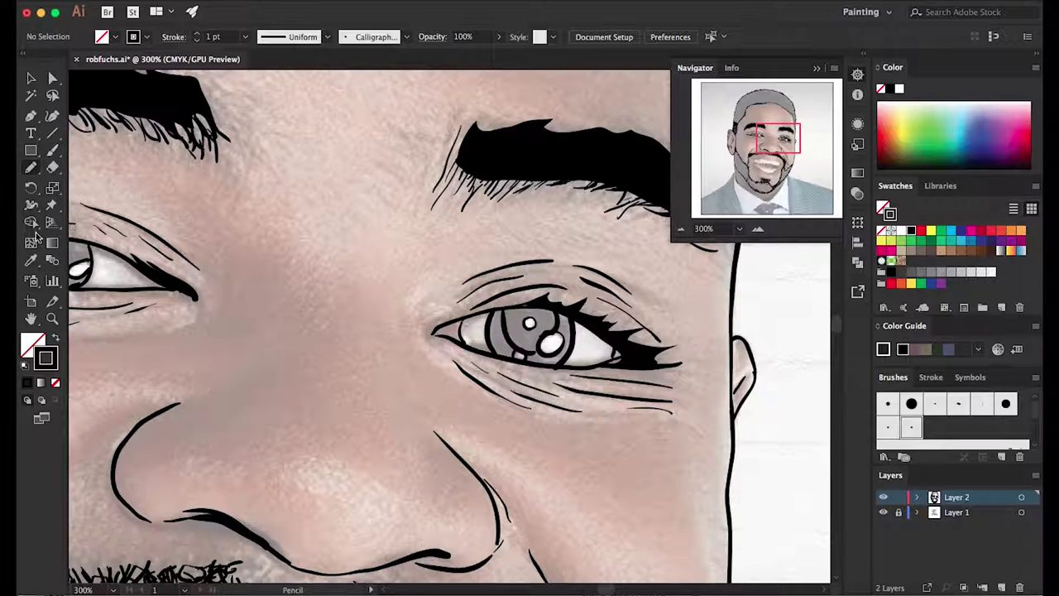
key(shift+x)
drag(528, 321, 525, 309)
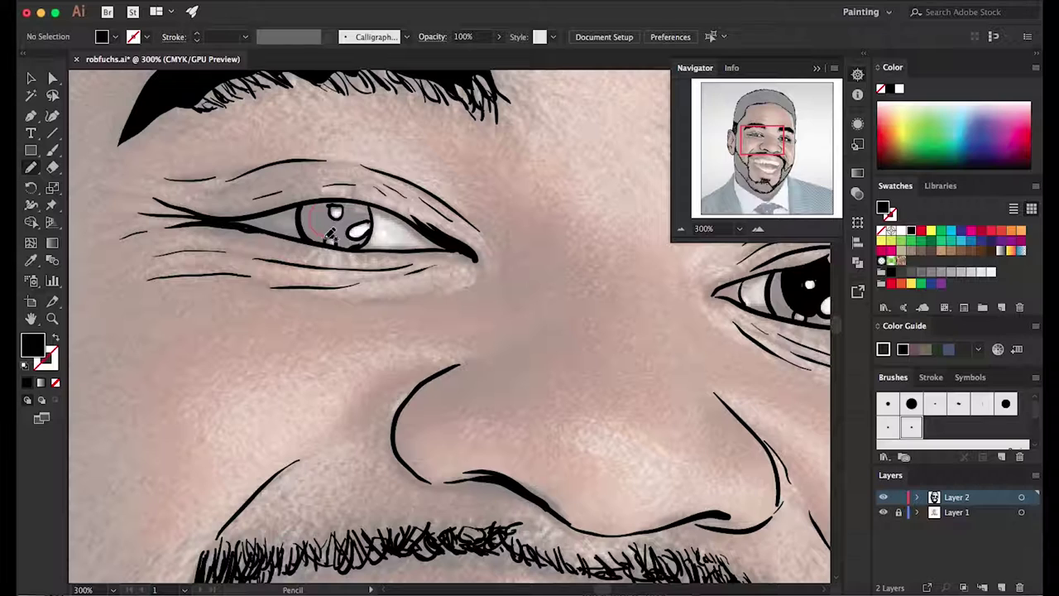
drag(354, 195, 339, 203)
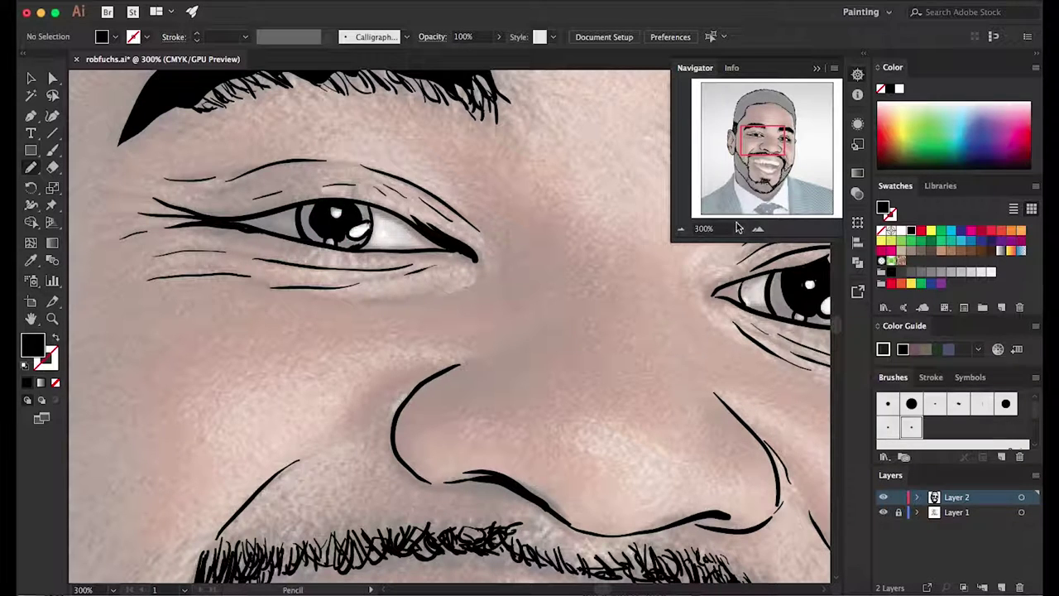
key(ctrl+1)
drag(380, 280, 495, 162)
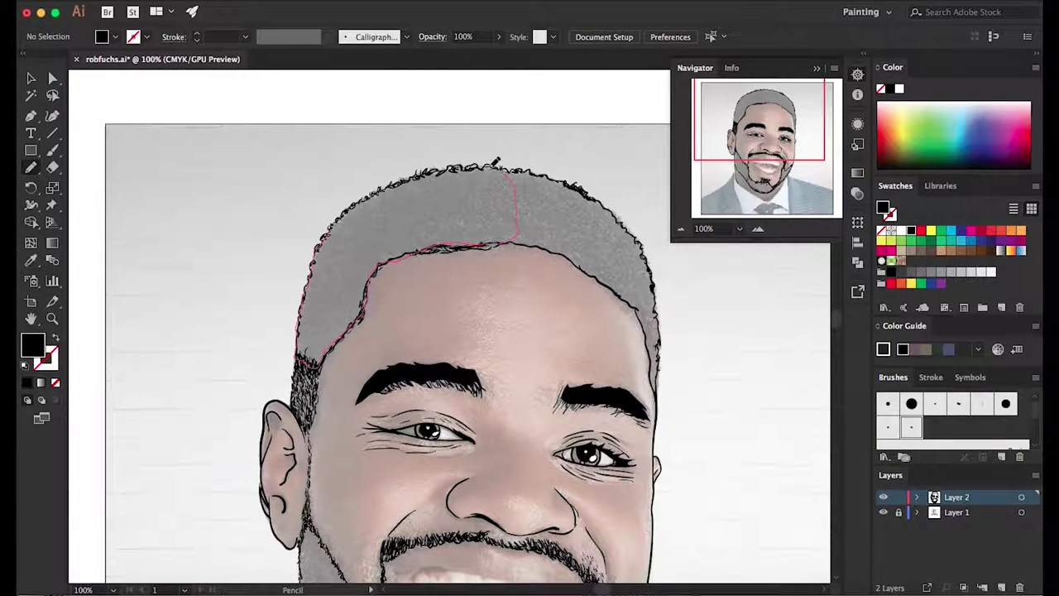
Step: Fill the left part, right part and right edge of the hair with black Pencil shapes
drag(334, 230, 339, 222)
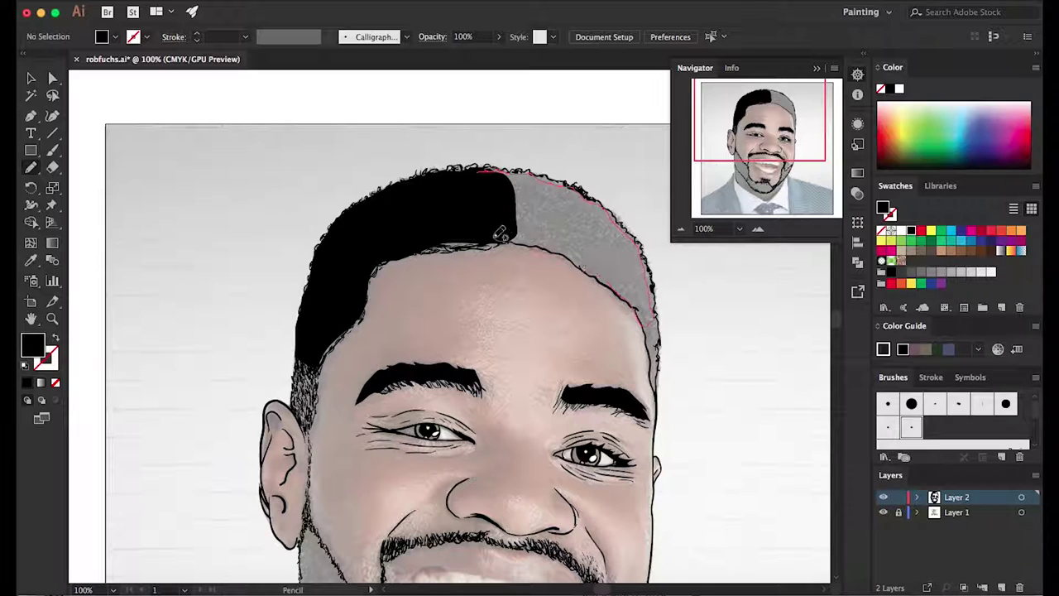
drag(654, 286, 500, 236)
mouse_move(650, 329)
mouse_down()
mouse_move(550, 269)
mouse_move(538, 184)
mouse_up()
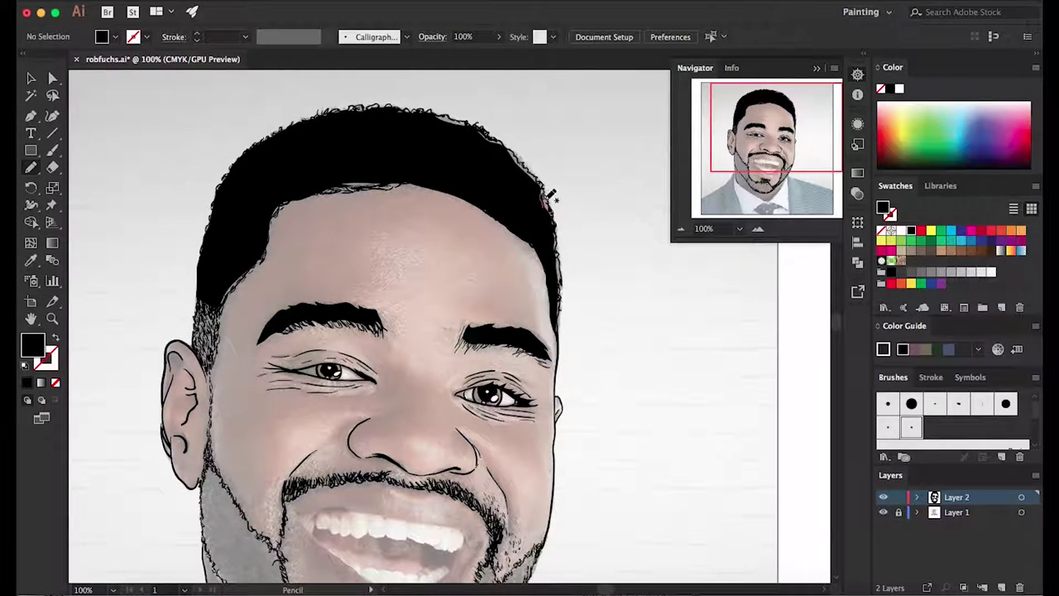
scroll(497, 331, left, 3)
scroll(491, 364, up, 3)
drag(491, 362, 488, 364)
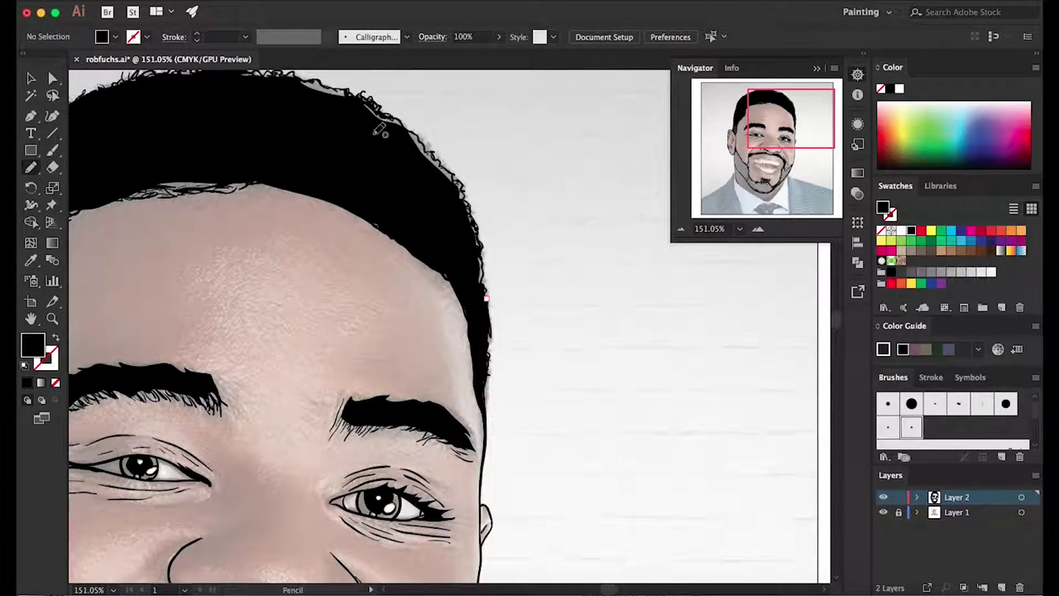
scroll(494, 141, up, 3)
scroll(494, 141, left, 3)
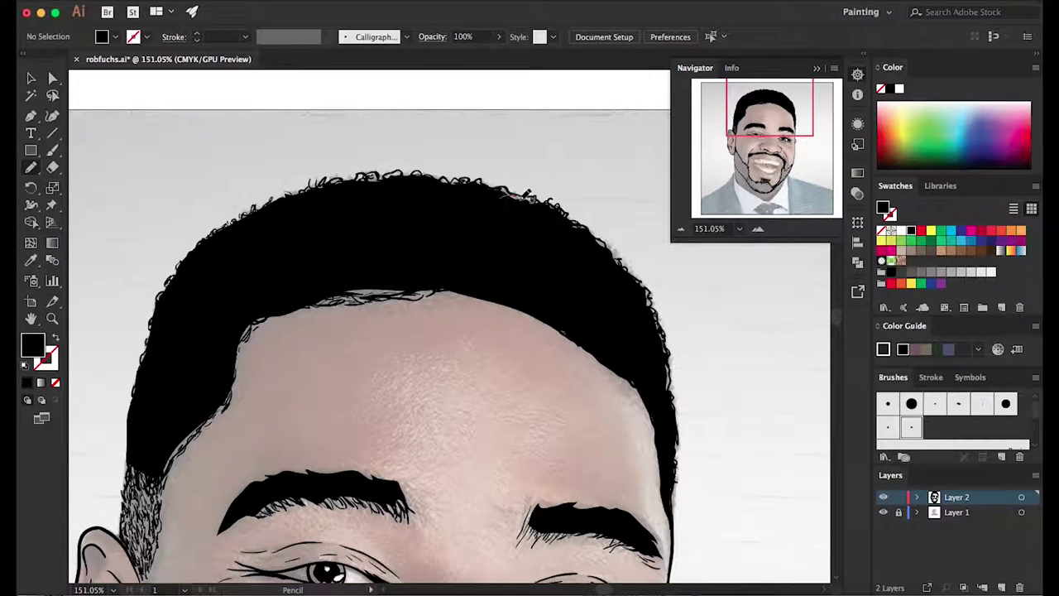
Step: Fill the left-jaw, chin and right-jaw beard areas solid black with the Pencil
scroll(442, 183, down, 10)
drag(144, 165, 256, 436)
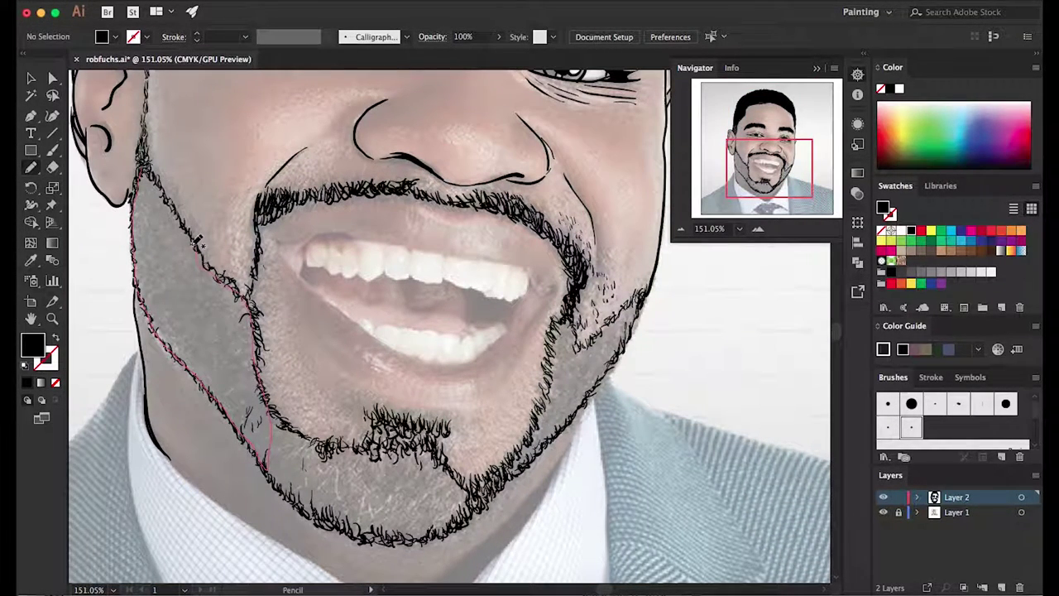
drag(203, 246, 149, 169)
mouse_move(271, 406)
mouse_down()
mouse_move(340, 531)
mouse_move(266, 414)
mouse_up()
drag(484, 494, 442, 517)
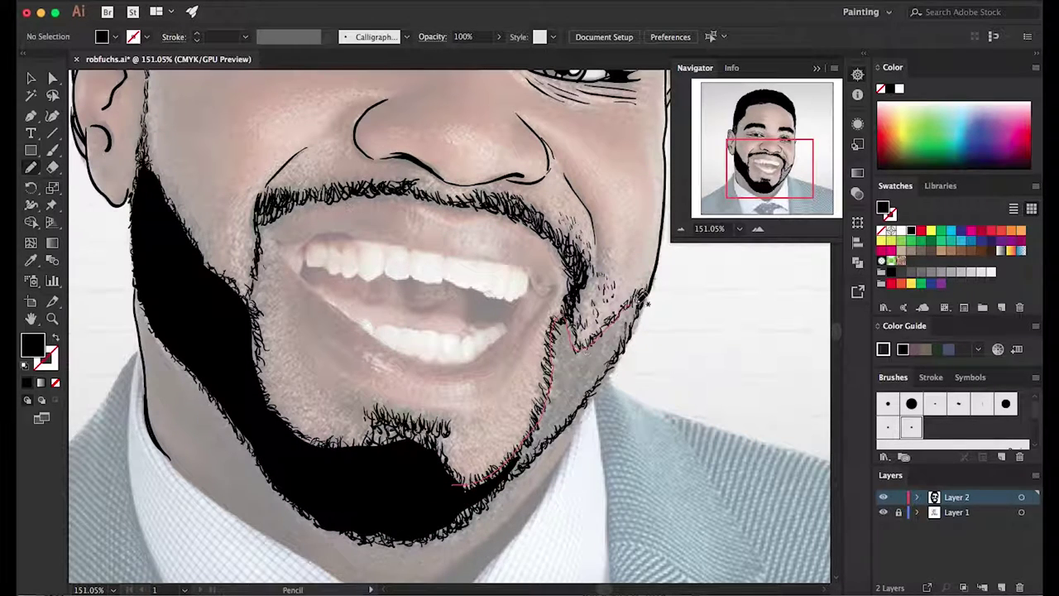
Step: Join the goatee to the chin beard and add a dark edge above the collar
drag(631, 352, 604, 347)
drag(376, 446, 438, 447)
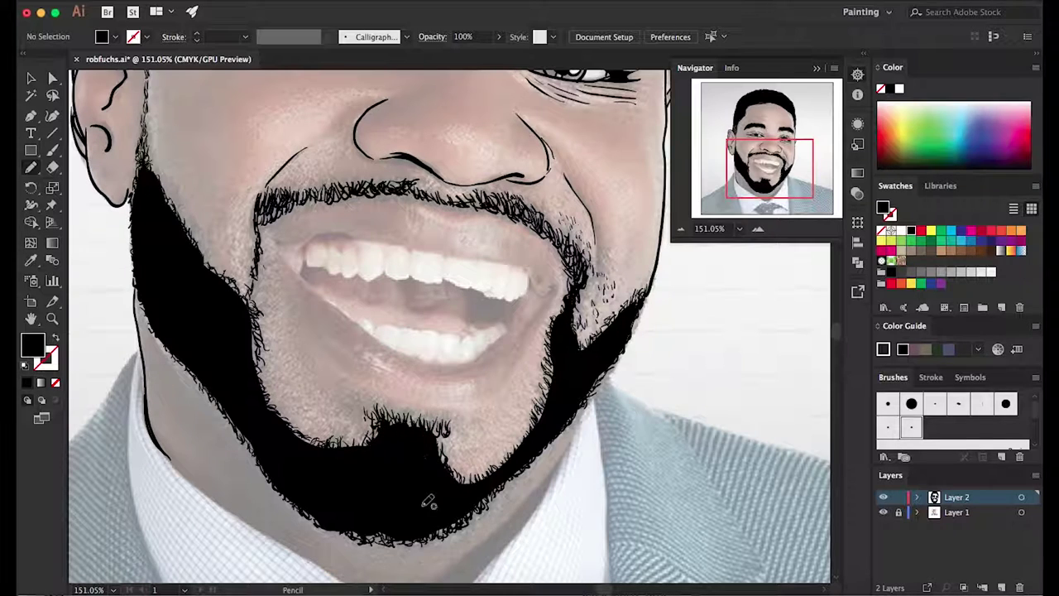
scroll(429, 501, down, 5)
drag(418, 447, 389, 451)
key(b)
key(shift+x)
Step: Draw a black brush line along the collar edge and set the stroke weight to 0.5 pt
drag(181, 306, 589, 310)
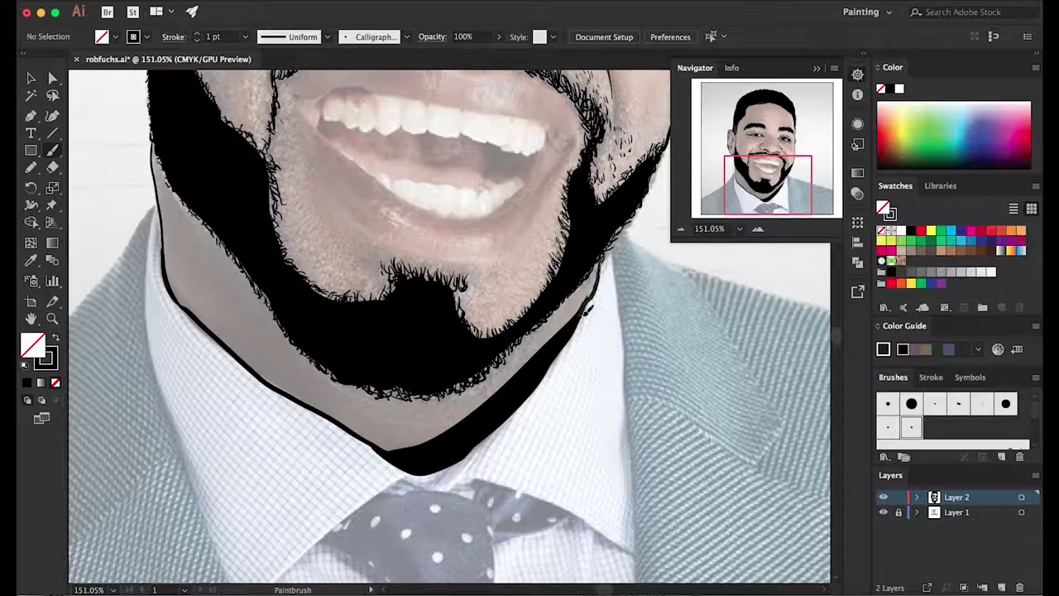
scroll(414, 323, up, 8)
scroll(232, 339, down, 3)
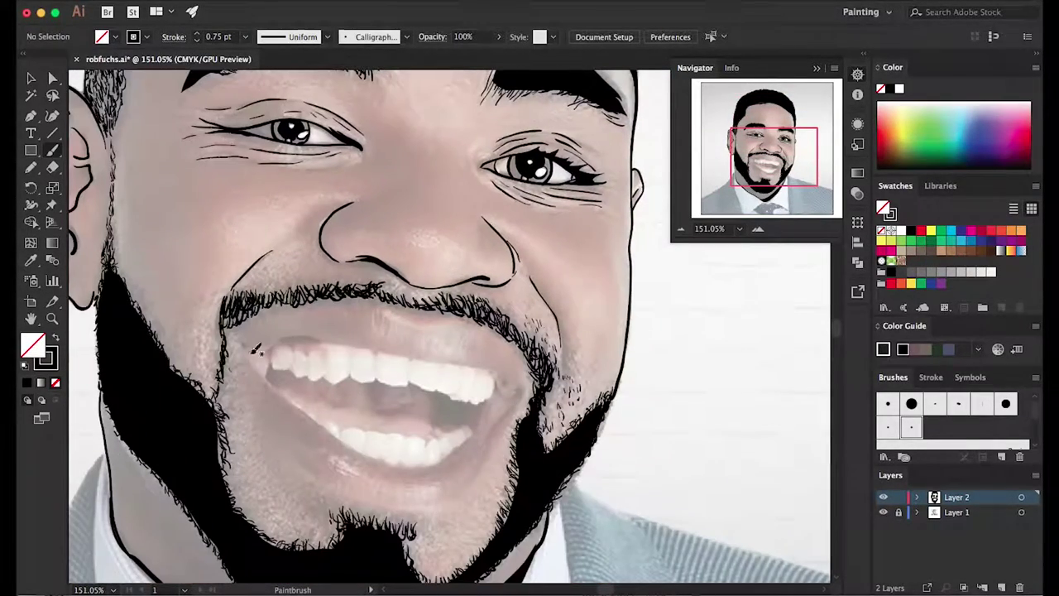
drag(230, 333, 516, 383)
key(ctrl+z)
click(245, 37)
click(275, 65)
Step: Draw thin lines under the mustache and along the lower lip, redoing the lip stroke
drag(233, 330, 520, 387)
drag(232, 338, 520, 386)
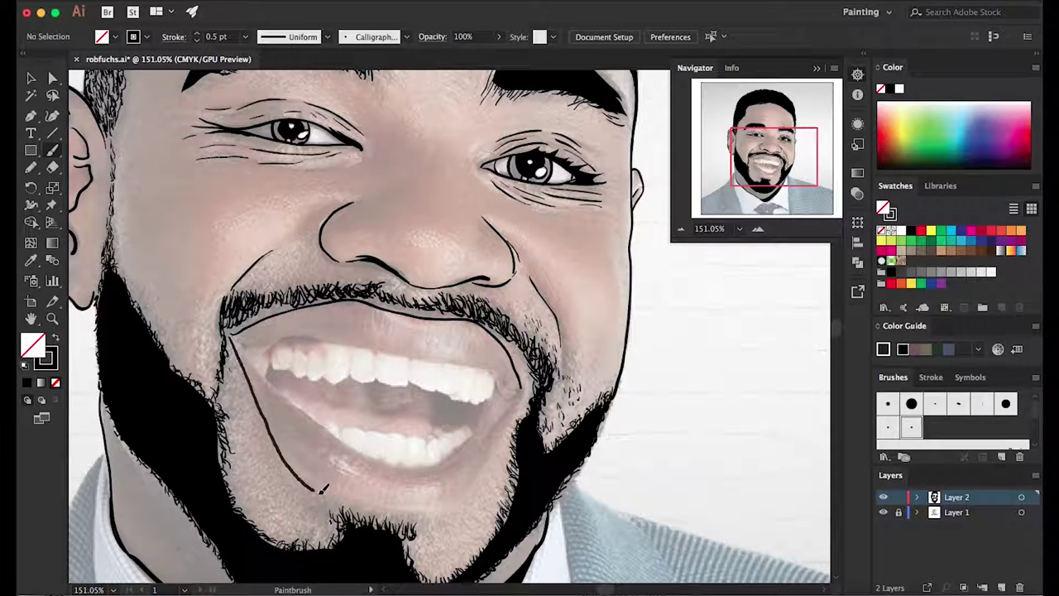
drag(240, 336, 429, 460)
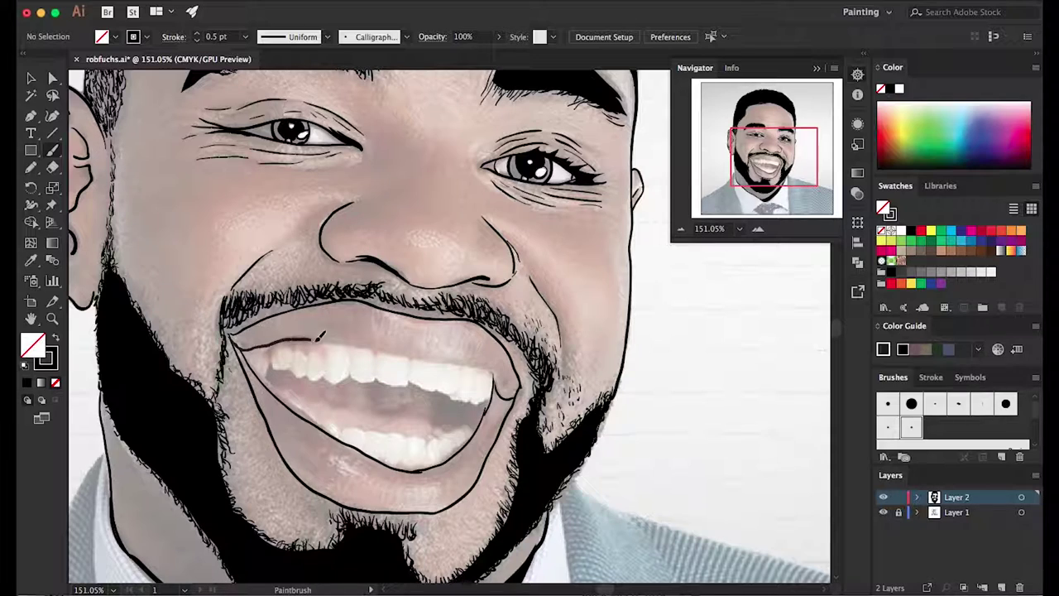
drag(235, 337, 495, 377)
key(ctrl+z)
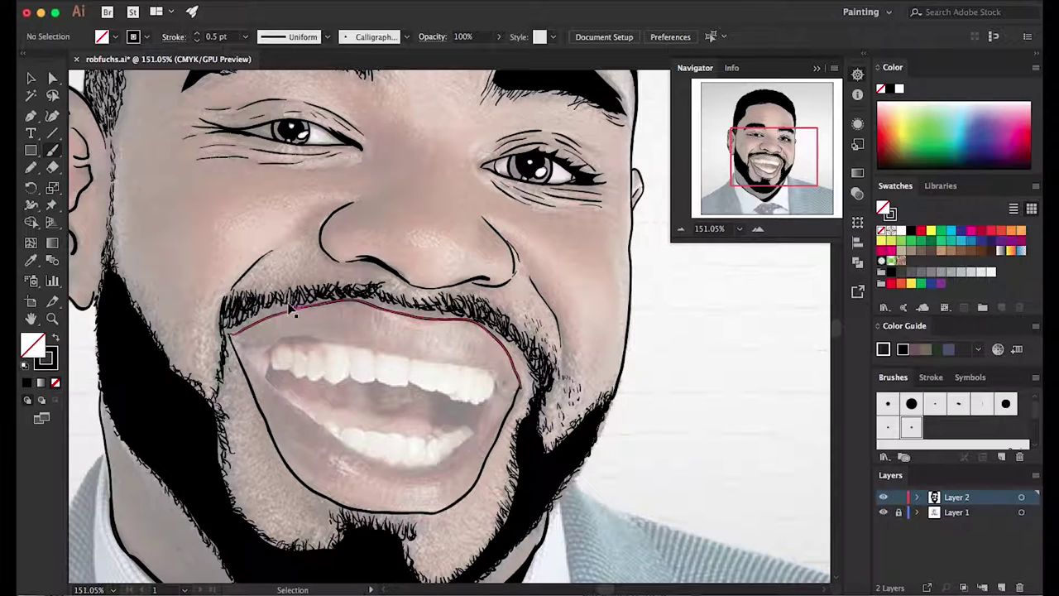
mouse_move(235, 338)
mouse_down()
mouse_move(411, 463)
mouse_move(469, 445)
mouse_up()
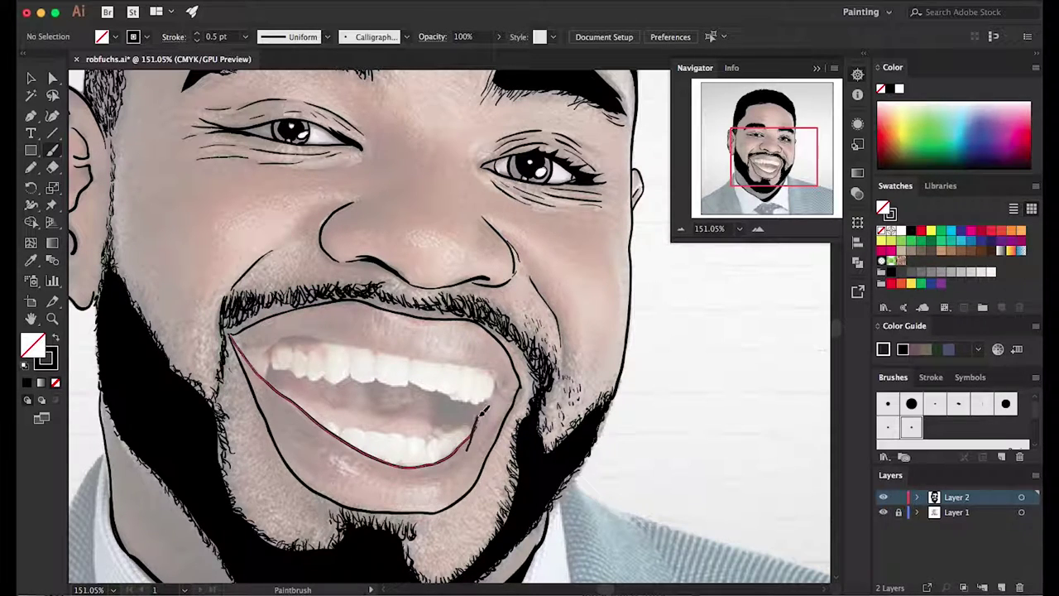
Step: Trace the lower edge of the upper teeth and a short line inside the mouth, then fit the artboard
drag(269, 348, 485, 365)
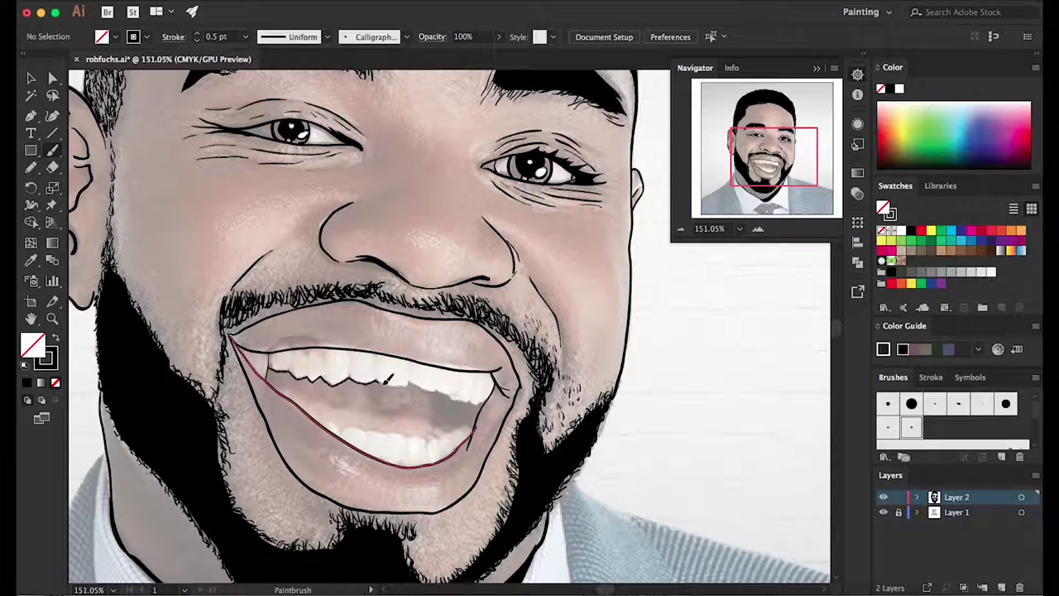
drag(385, 381, 459, 388)
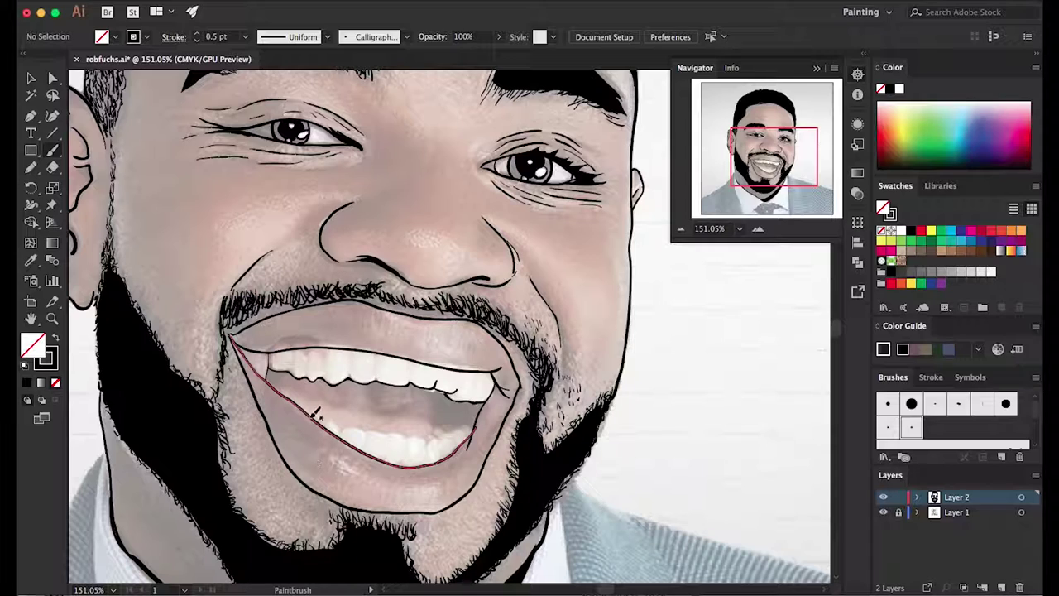
drag(432, 389, 446, 419)
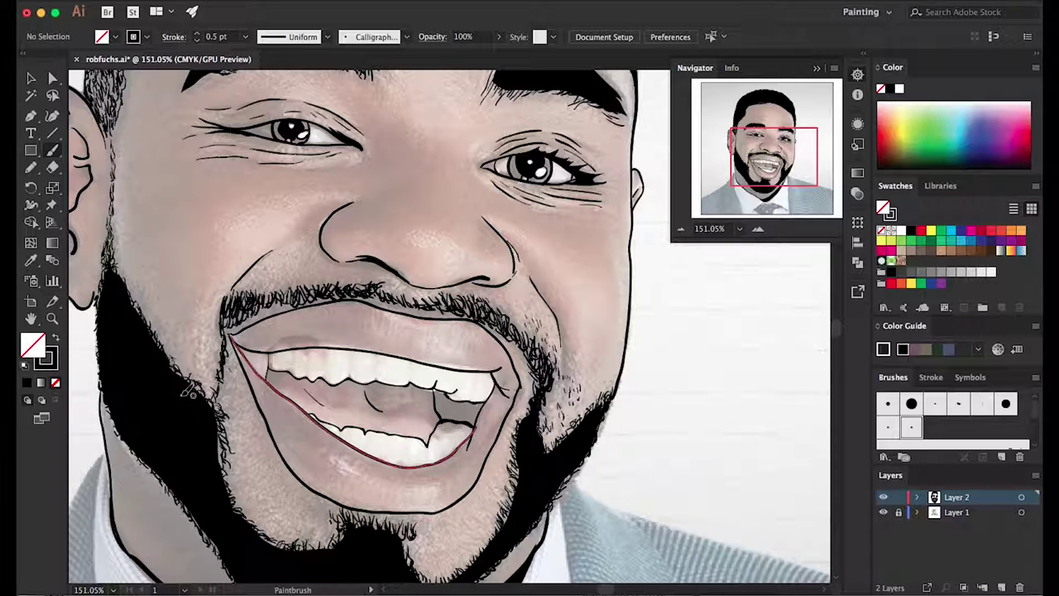
scroll(189, 389, up, 3)
scroll(328, 307, down, 4)
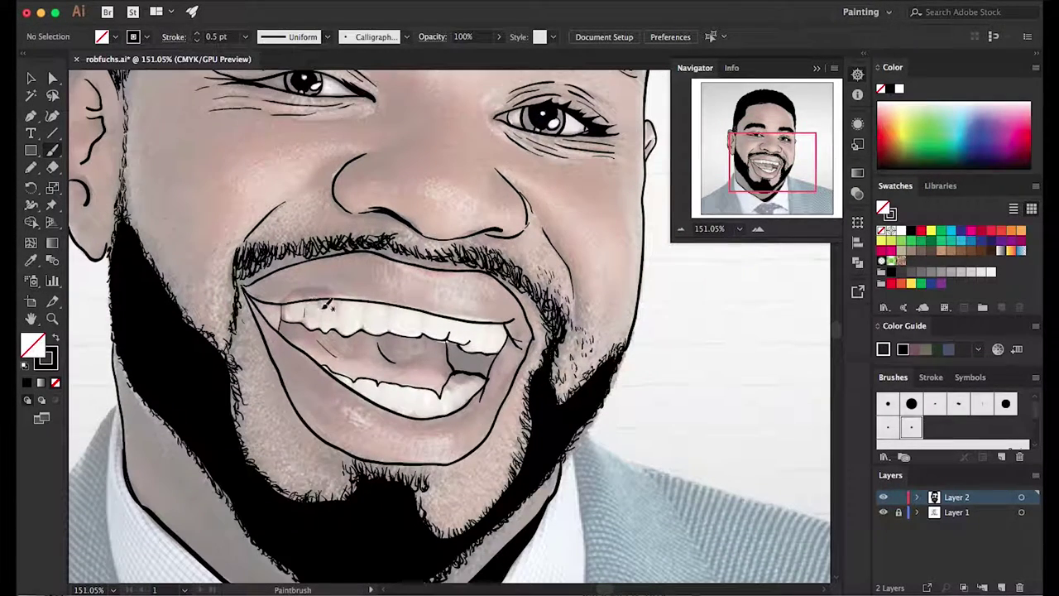
key(ctrl+0)
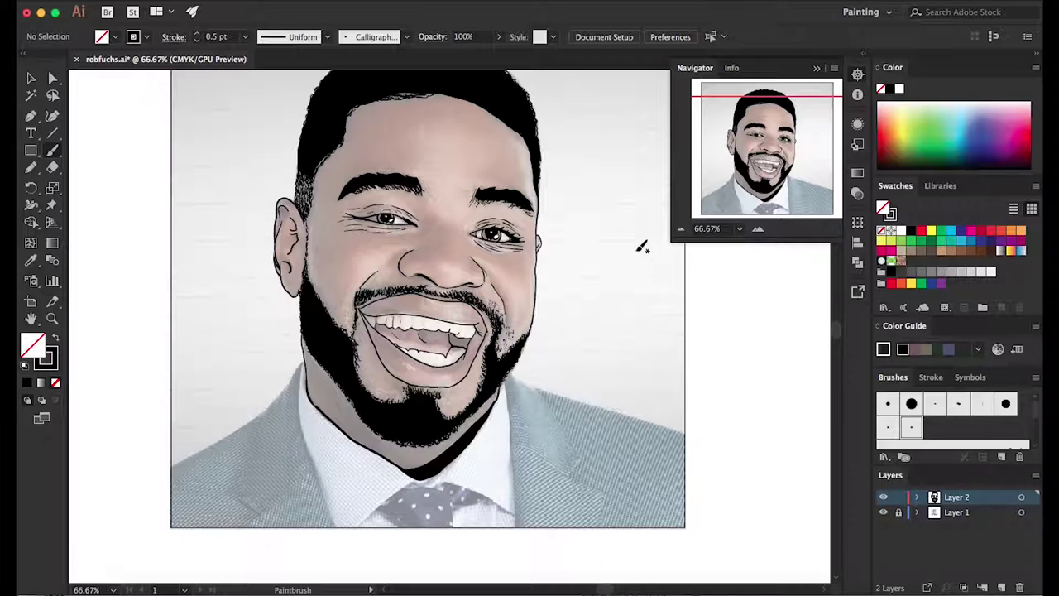
Step: Finish the jaw outline, then fill the mouth gap and upper gum solid black
drag(303, 404, 304, 407)
key(v)
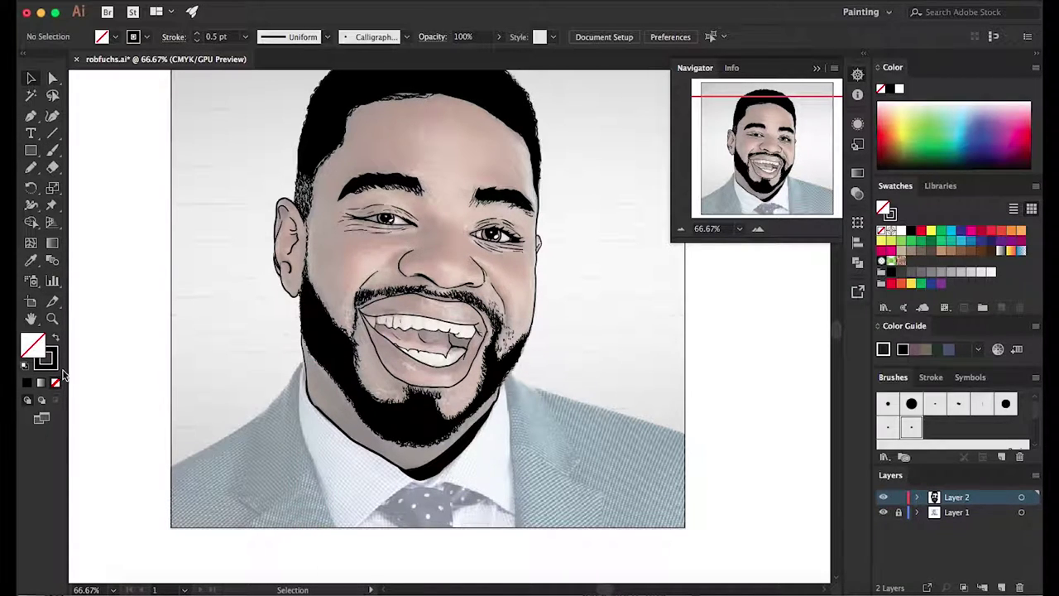
key(shift+x)
key(z)
click(472, 321)
key(n)
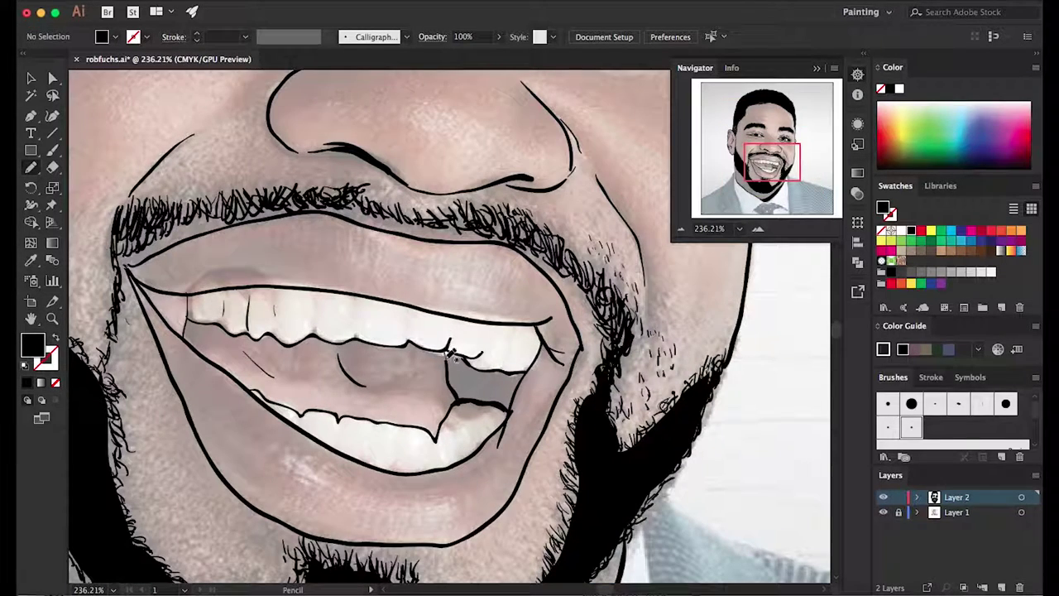
drag(473, 357, 455, 374)
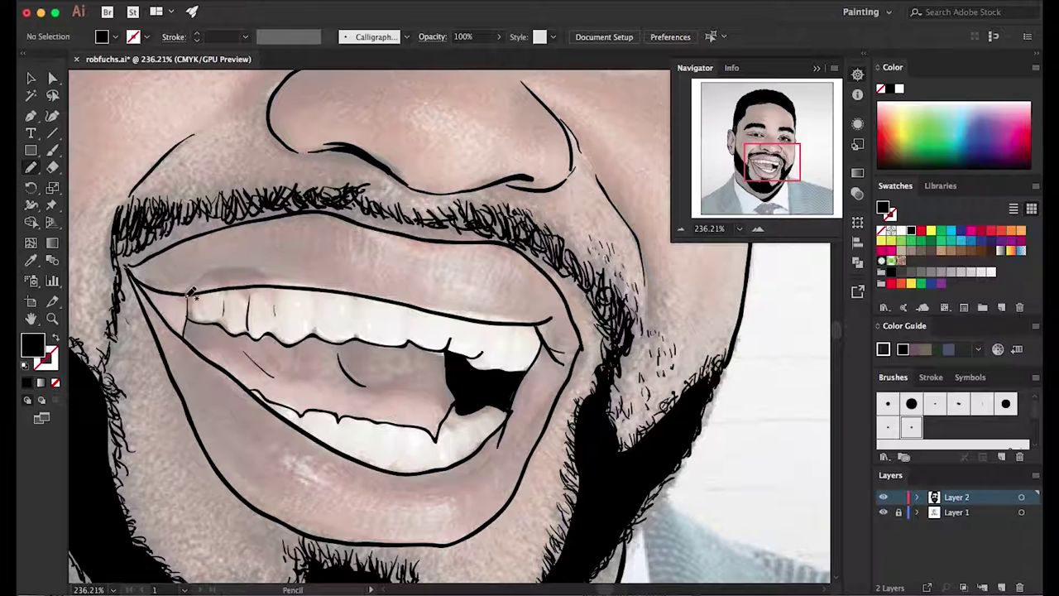
drag(253, 297, 255, 273)
Step: Reshape the upper-lip path and thicken the left mouth-corner and under-nose lines
key(v)
double_click(438, 313)
key(a)
key(ctrl+shift+a)
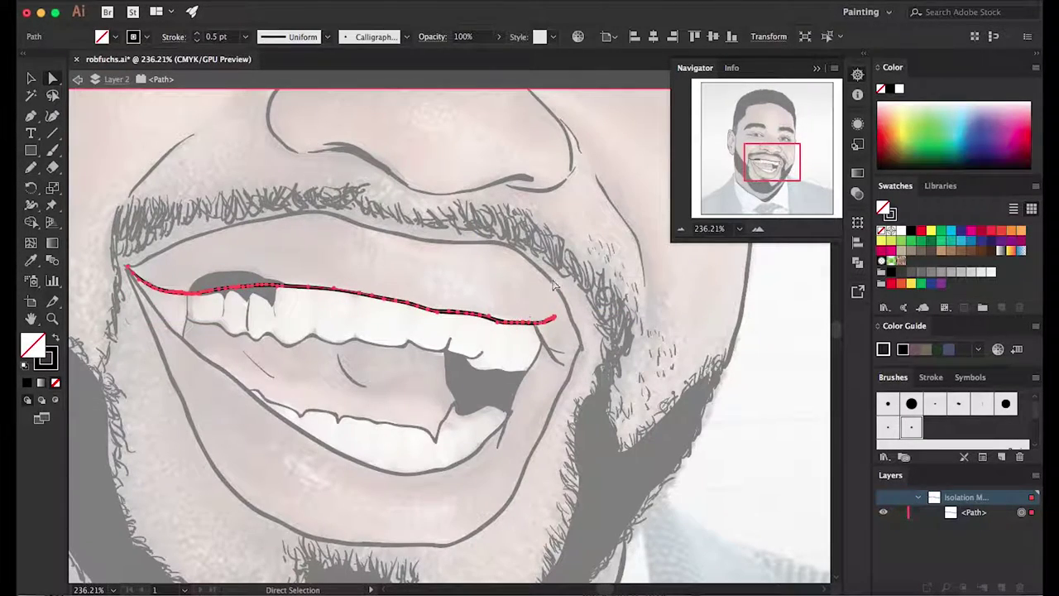
key(Escape)
key(b)
drag(124, 263, 195, 293)
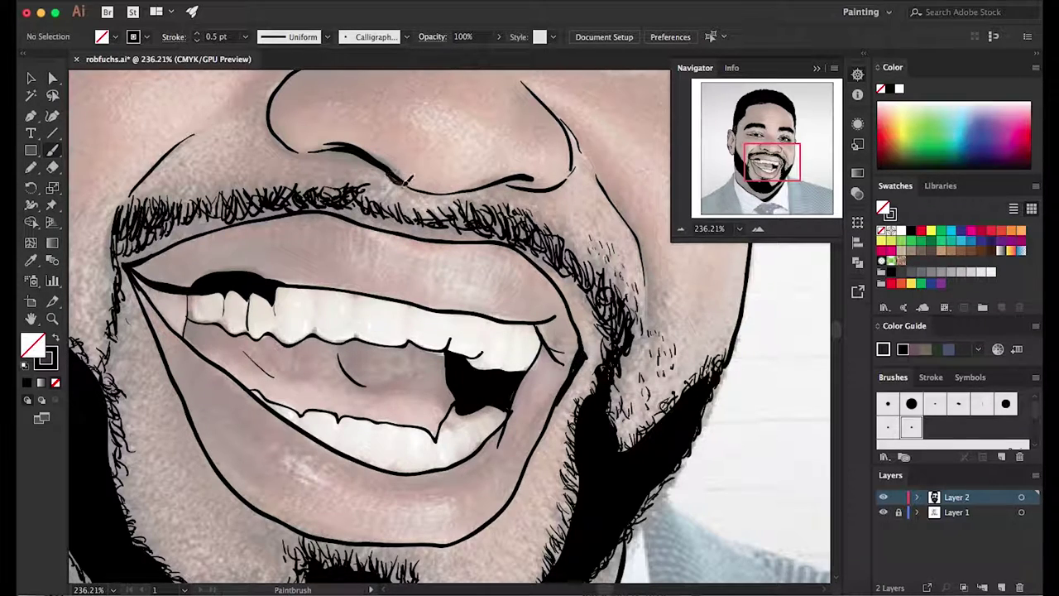
drag(331, 149, 529, 178)
click(739, 229)
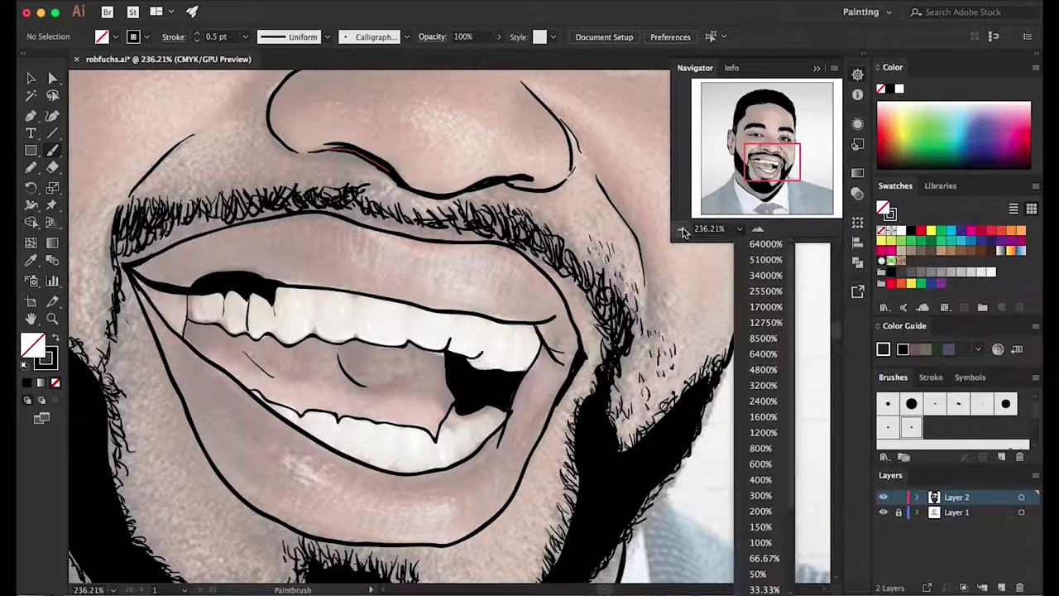
Step: Hide the reference photo, send the peach rectangle back and delete the peach background outside the face
click(764, 557)
click(882, 513)
key(ctrl+a)
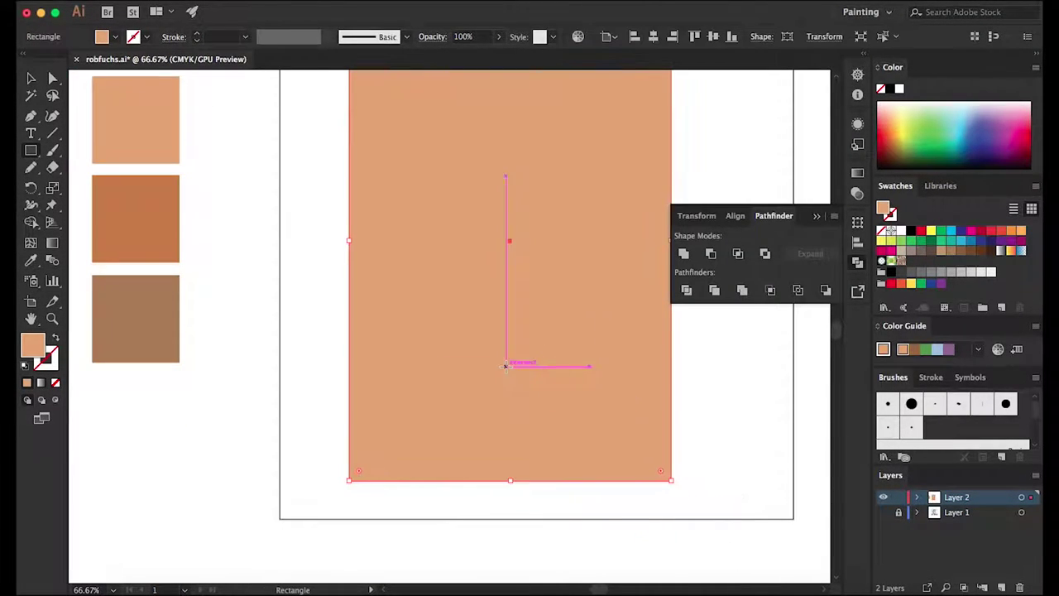
key(ctrl+shift+bracketleft)
key(v)
scroll(336, 137, up, 3)
key(ctrl+a)
click(857, 261)
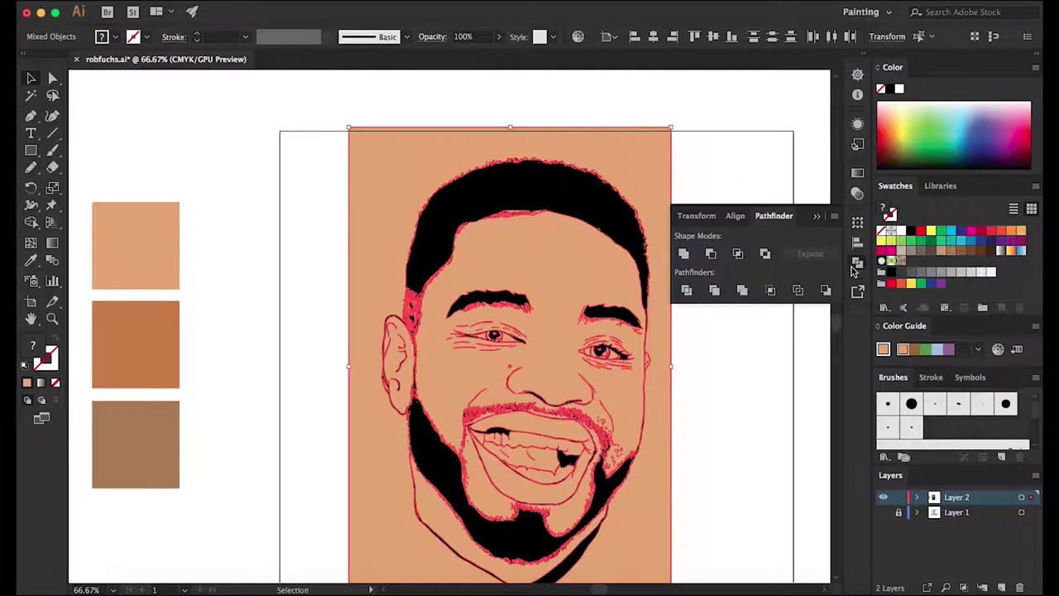
double_click(667, 371)
key(Escape)
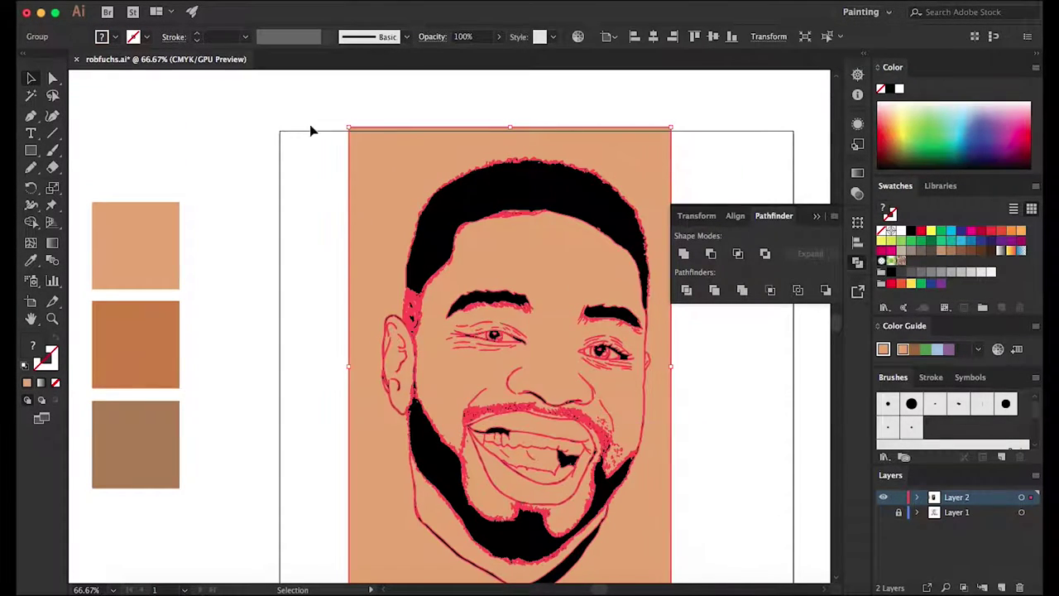
double_click(349, 236)
key(Delete)
Step: Select all skin-fill shapes by same fill colour, cut them and paste in front on new Layer 3
key(Escape)
click(579, 248)
click(842, 41)
click(870, 69)
key(ctrl+x)
click(1001, 587)
key(ctrl+f)
key(ctrl+shift+a)
click(544, 350)
click(286, 6)
key(Escape)
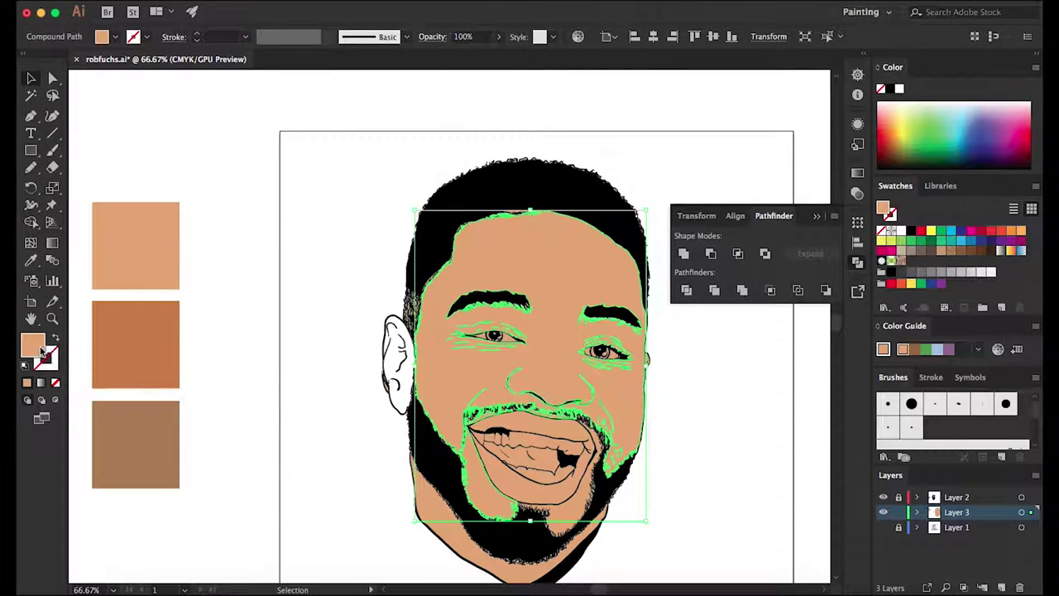
click(476, 2)
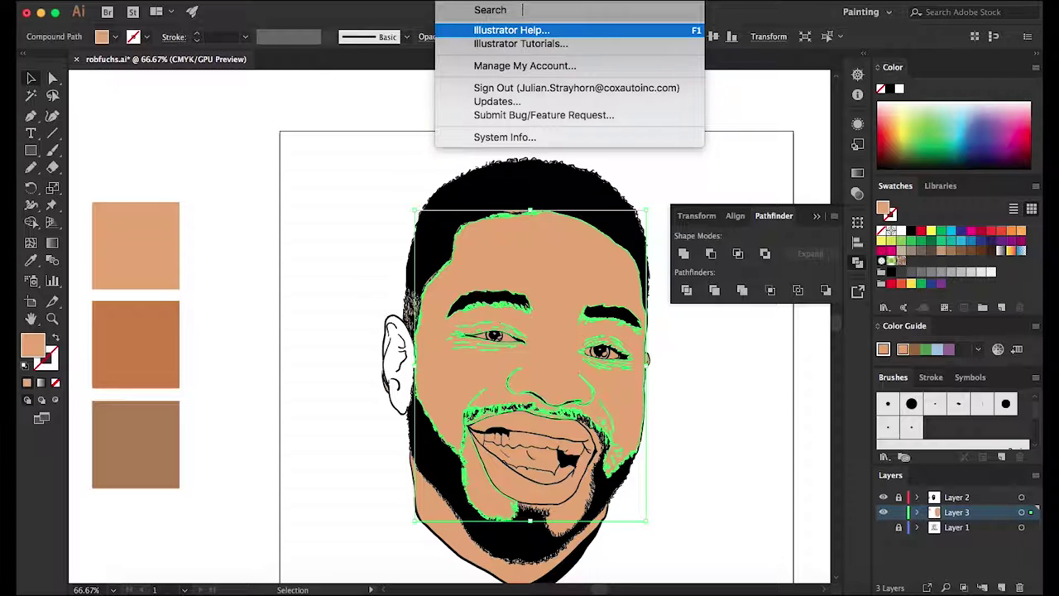
Step: Warm the skin fill to brown using Adjust Color Balance CMYK sliders with Preview
text(ad)
click(556, 43)
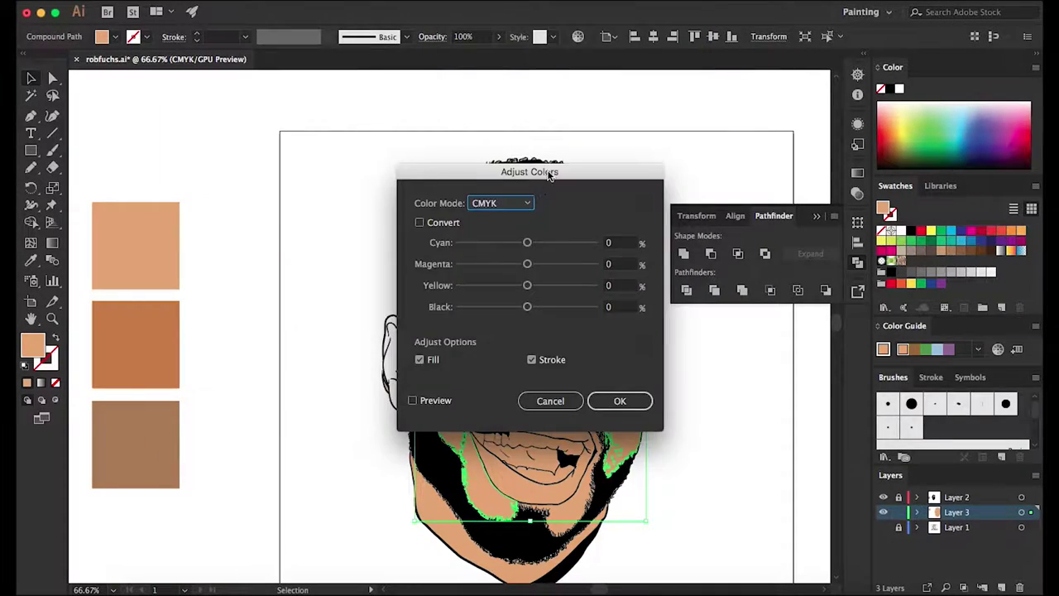
mouse_move(778, 351)
mouse_down()
mouse_move(786, 374)
mouse_move(771, 372)
mouse_move(788, 350)
mouse_move(771, 351)
mouse_up()
click(663, 509)
drag(771, 373, 778, 372)
drag(778, 415, 794, 394)
click(799, 509)
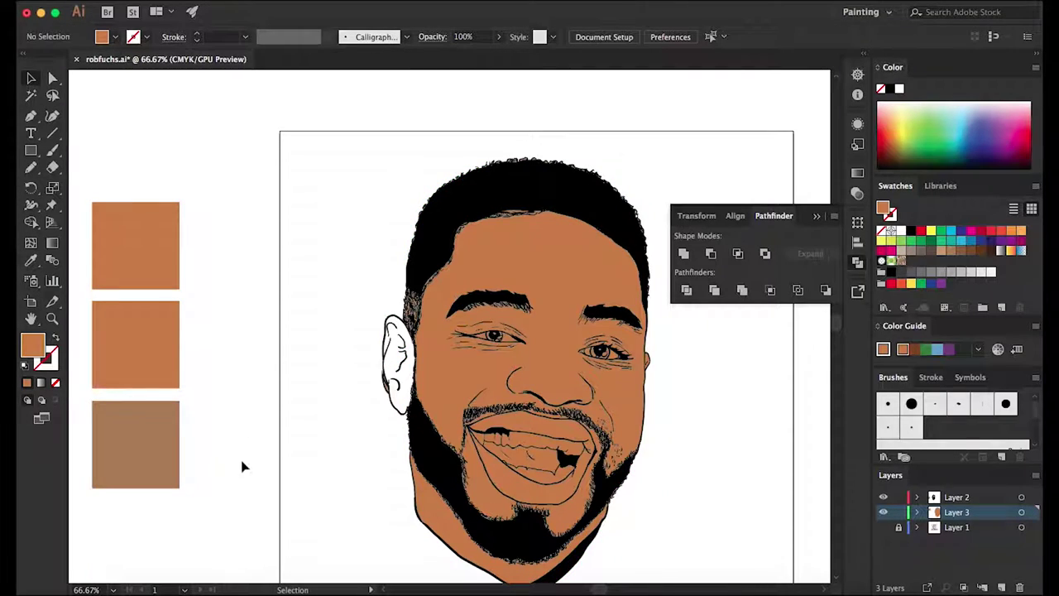
Step: Clear the selection and Pencil-draw a skin-tone fill over the left ear
click(597, 180)
click(501, 130)
click(606, 171)
key(v)
click(392, 447)
alt+scroll(376, 303, up, 3)
key(n)
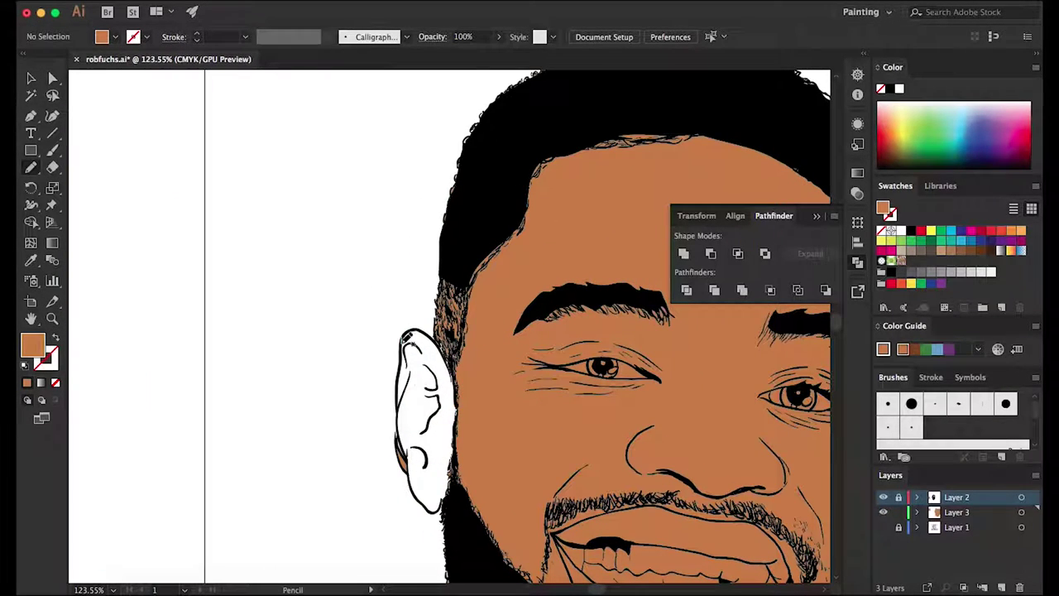
drag(453, 494, 420, 332)
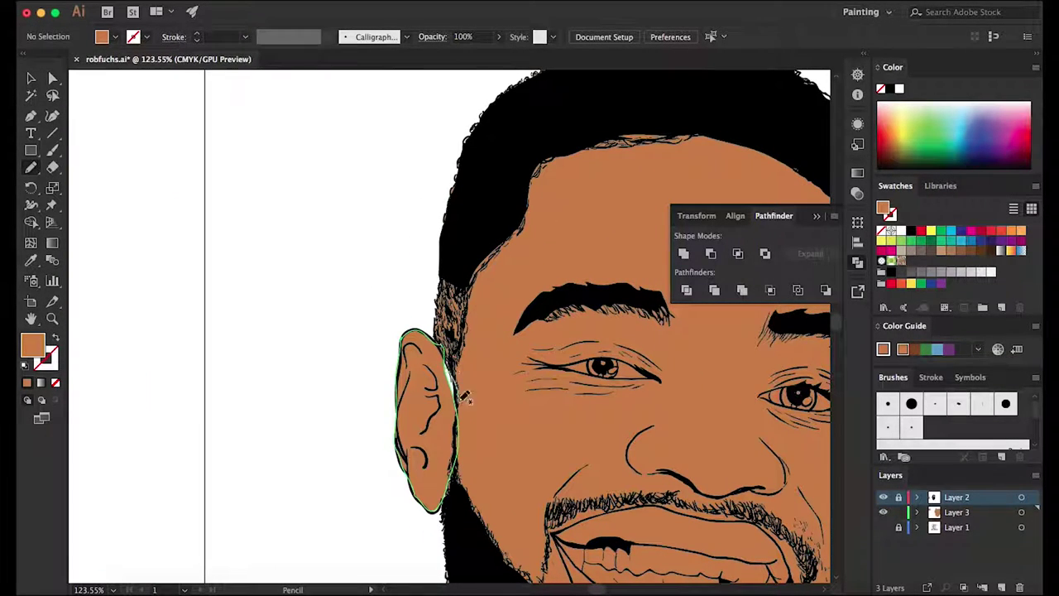
Step: Show the reference photo, move it beside the portrait, pick a new fill colour and zoom to the face
click(857, 263)
key(ctrl+minus)
key(ctrl+minus)
key(ctrl+minus)
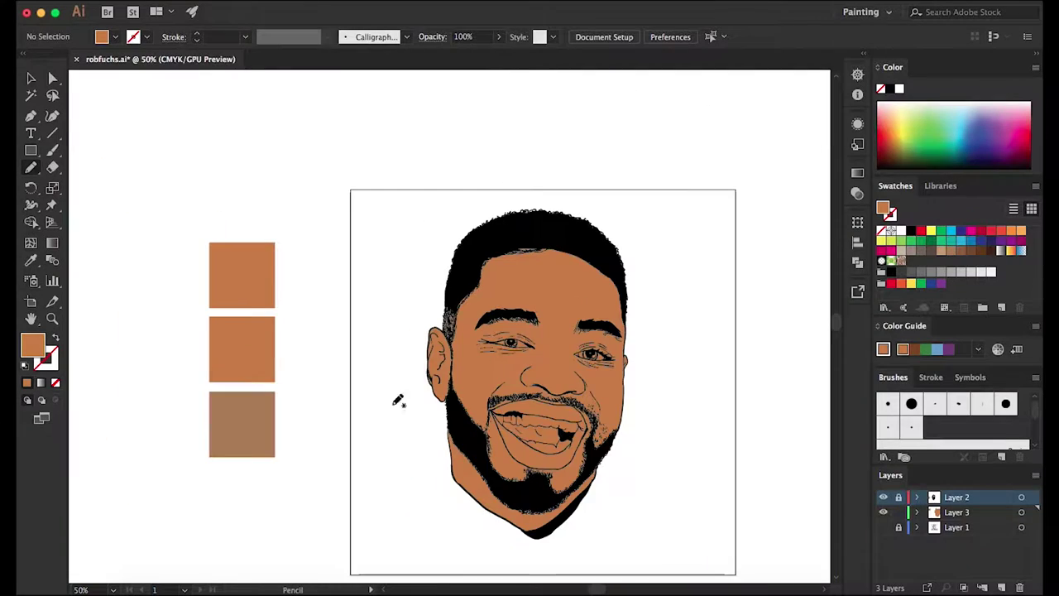
click(884, 528)
drag(503, 431, 832, 432)
double_click(32, 345)
key(Return)
drag(180, 268, 278, 303)
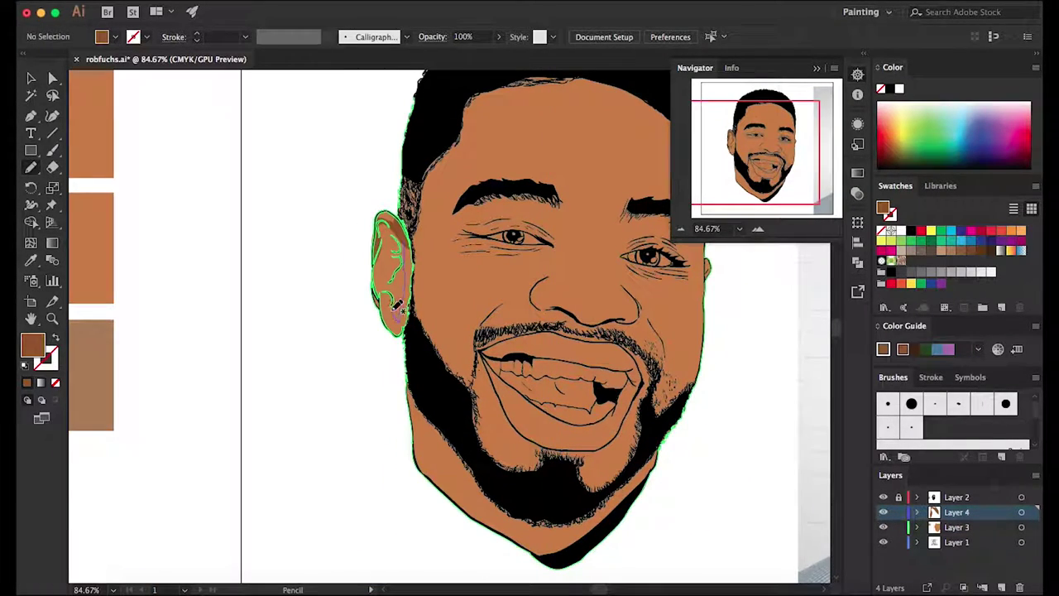
Step: Draw dark brown shadows inside the ear, along the hairline and down the left side of the face
drag(382, 249, 412, 231)
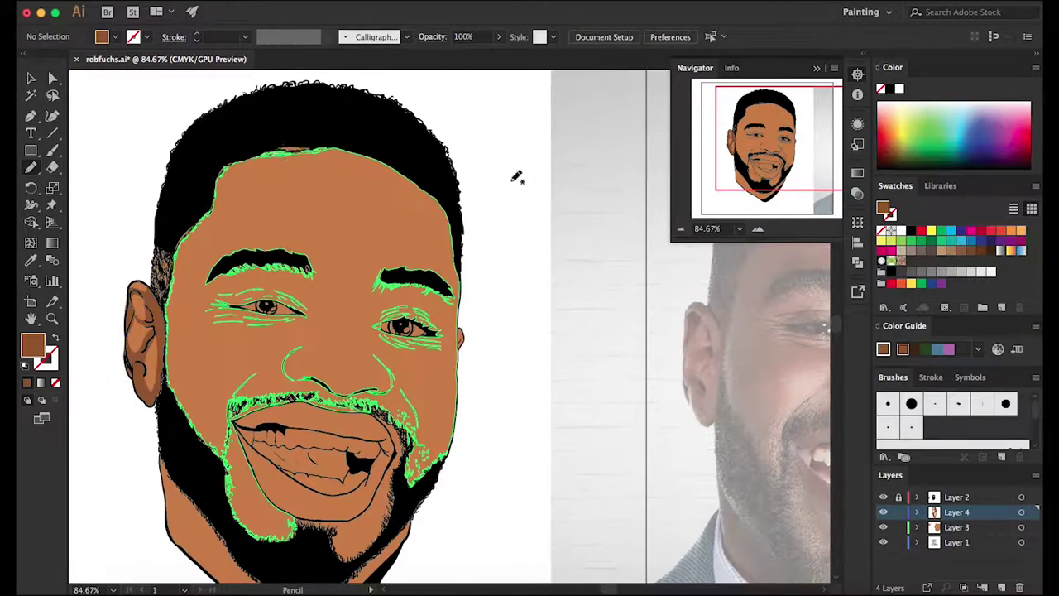
mouse_move(174, 240)
mouse_down()
mouse_move(303, 164)
mouse_move(279, 250)
mouse_up()
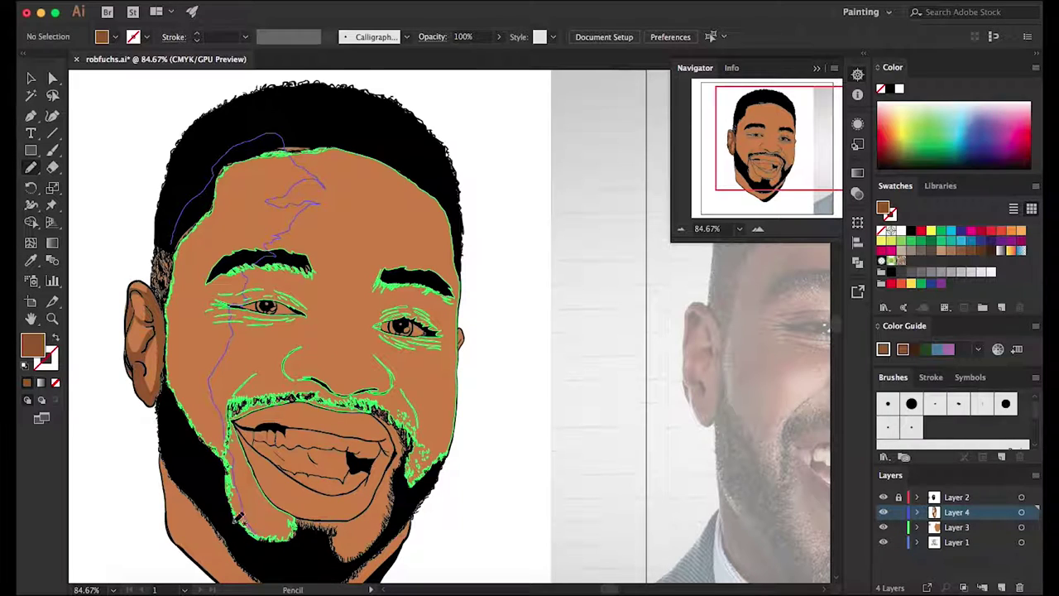
drag(260, 530, 248, 534)
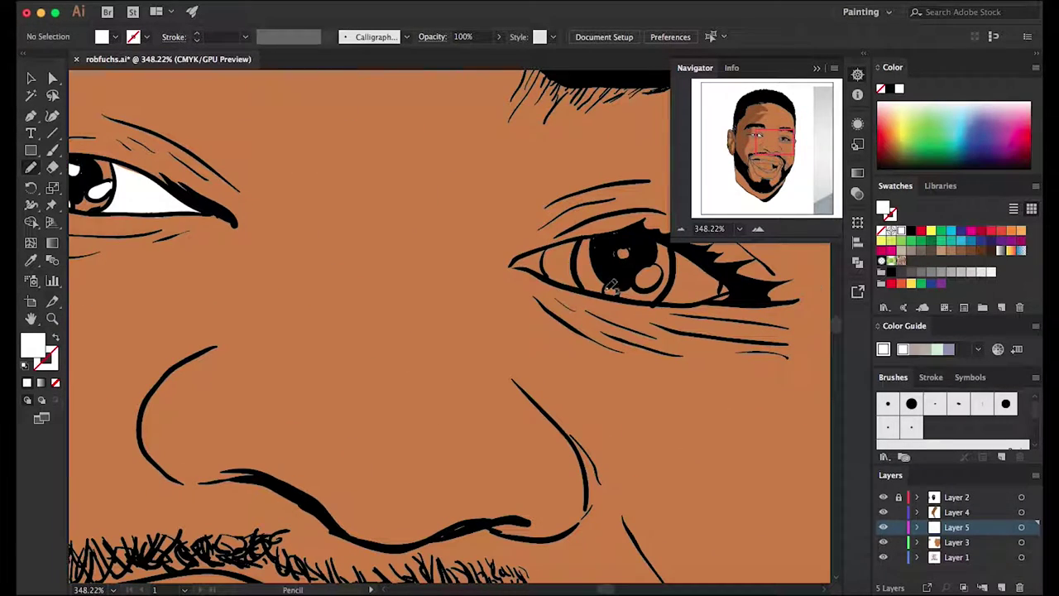
Step: Fill the white of the right eye and add a light tan highlight beside the nose
drag(632, 240, 546, 273)
drag(662, 248, 691, 291)
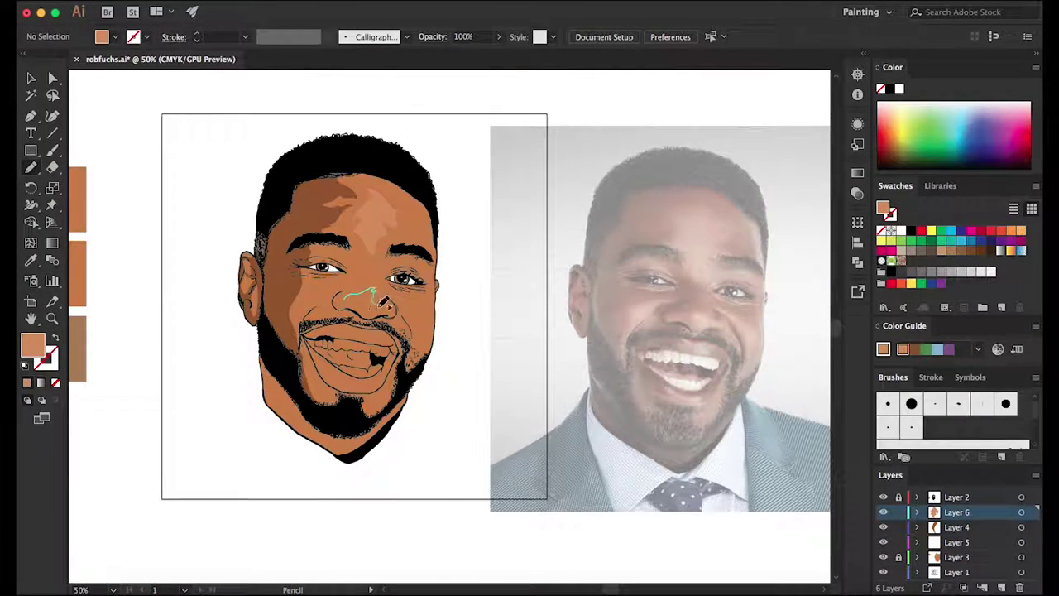
drag(383, 305, 389, 308)
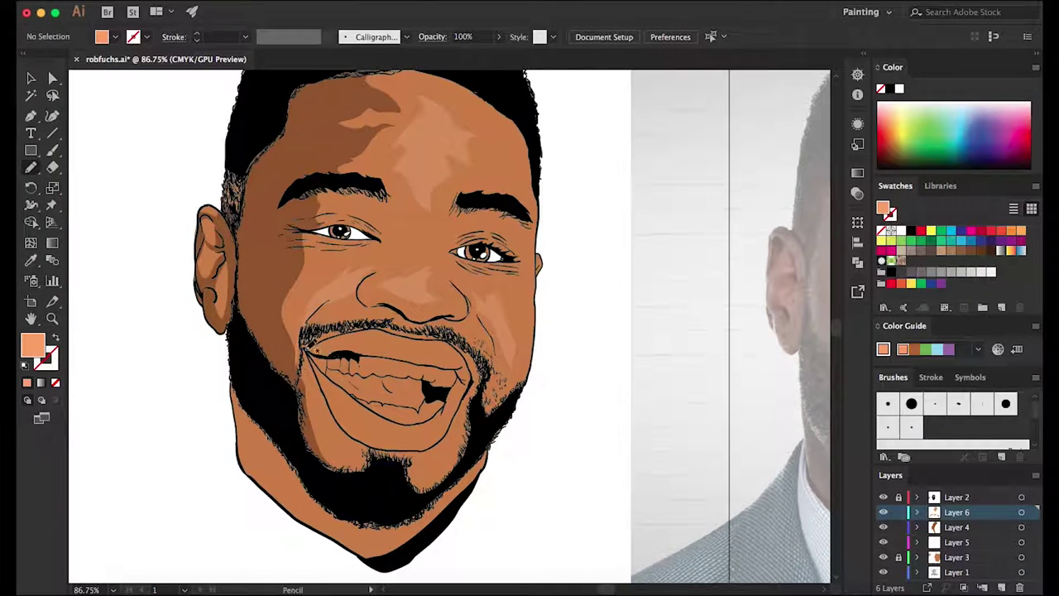
Step: Shade the lips darker brown, saving the lip colour as a new swatch
drag(306, 347, 308, 351)
key(v)
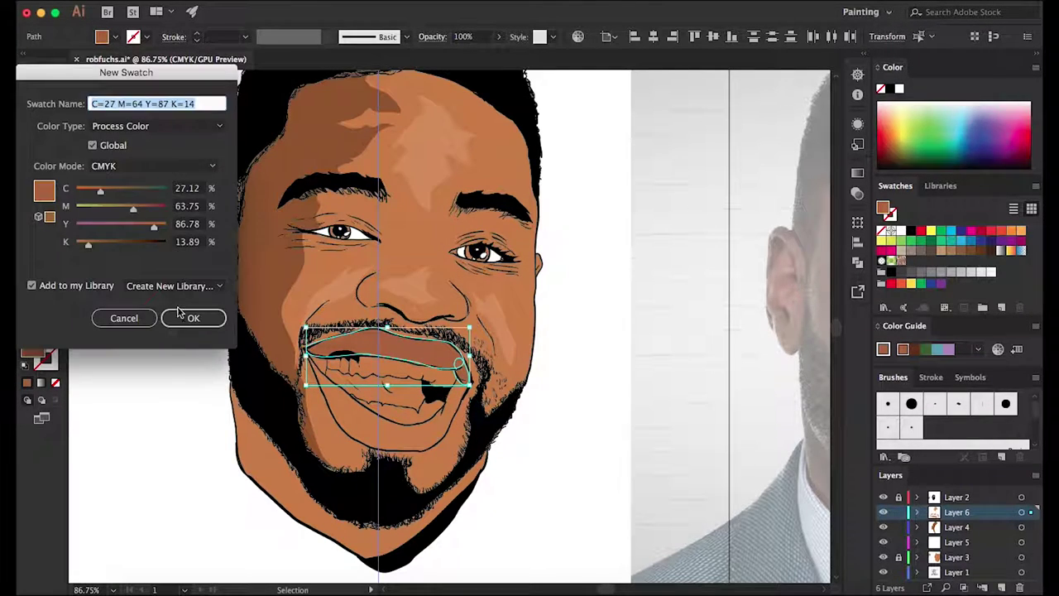
click(188, 317)
drag(359, 470, 364, 476)
mouse_move(489, 402)
mouse_down()
mouse_move(439, 483)
mouse_move(463, 412)
mouse_up()
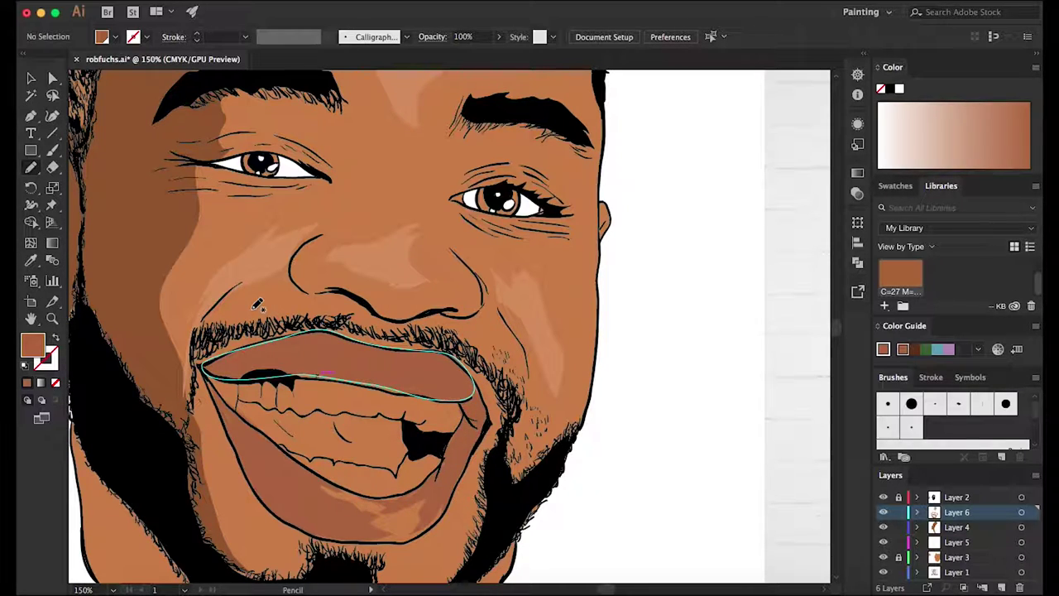
Step: Finish the dark upper-lip shading and fill the upper teeth white
click(896, 185)
click(900, 230)
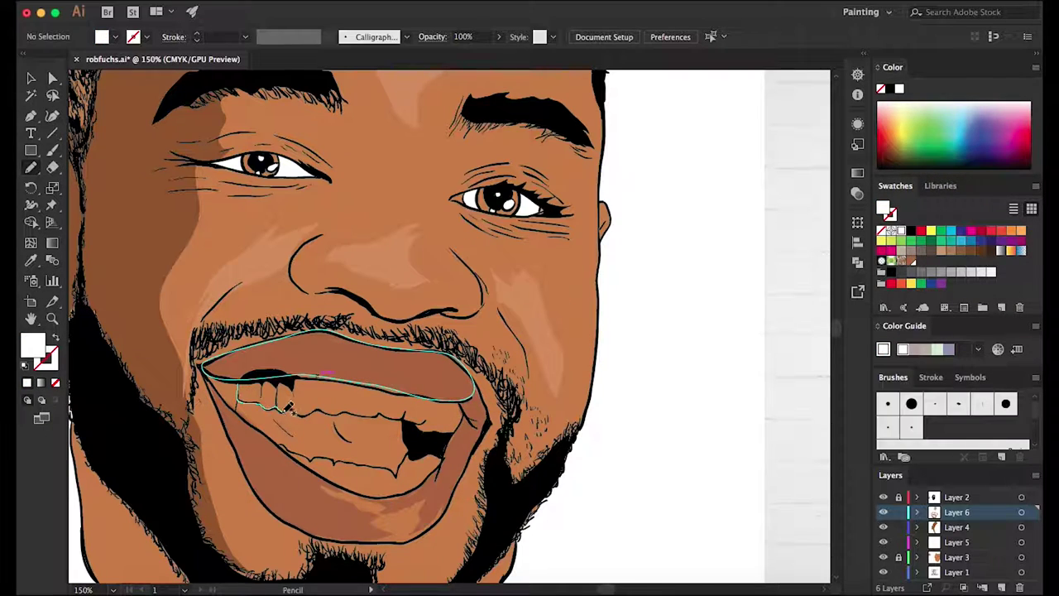
drag(287, 407, 291, 418)
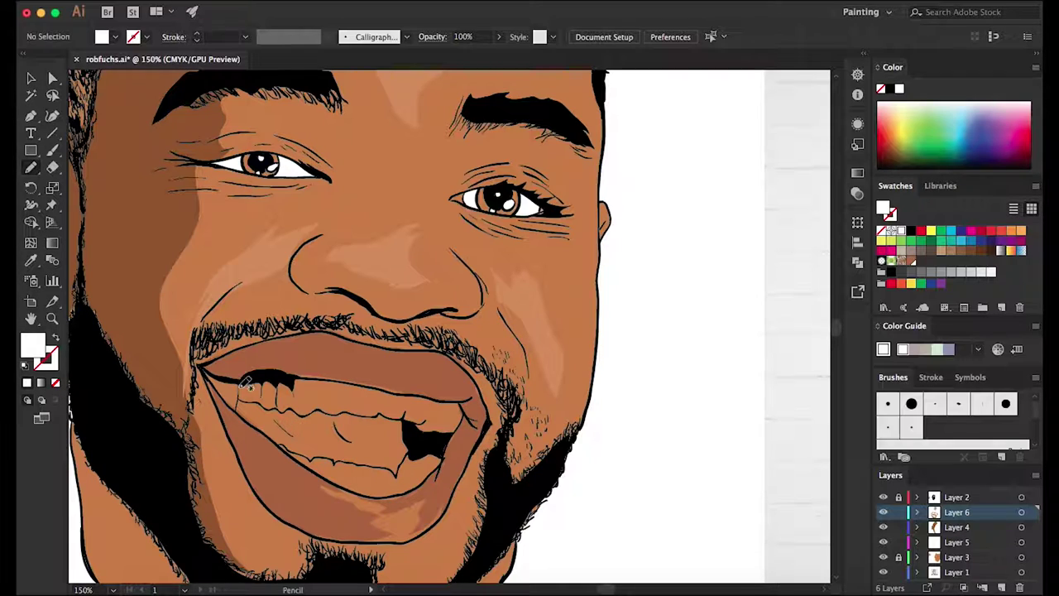
drag(247, 374, 290, 384)
drag(292, 383, 352, 379)
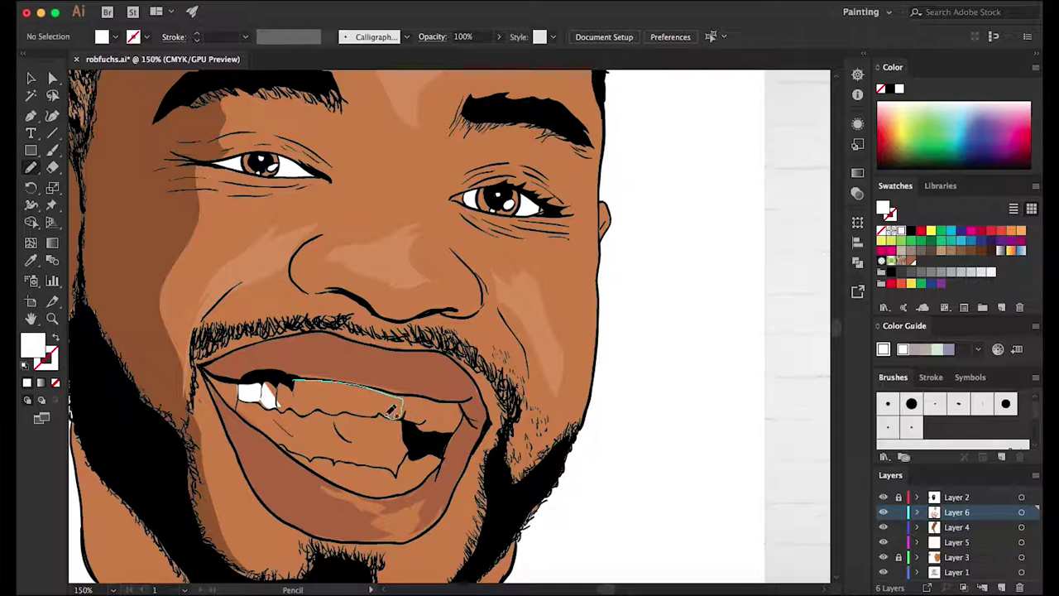
drag(288, 407, 296, 374)
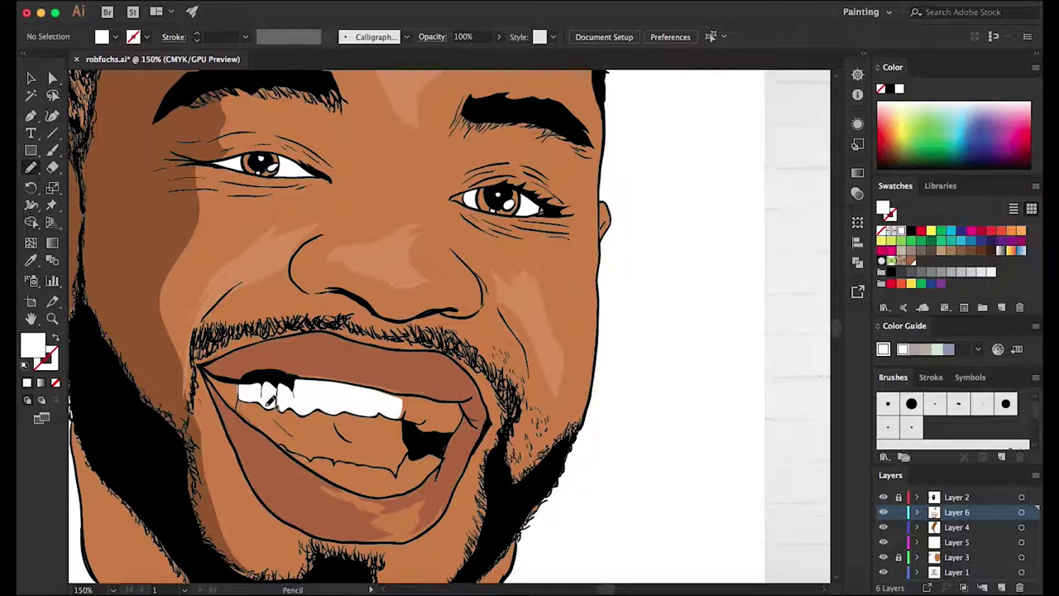
drag(423, 427, 420, 426)
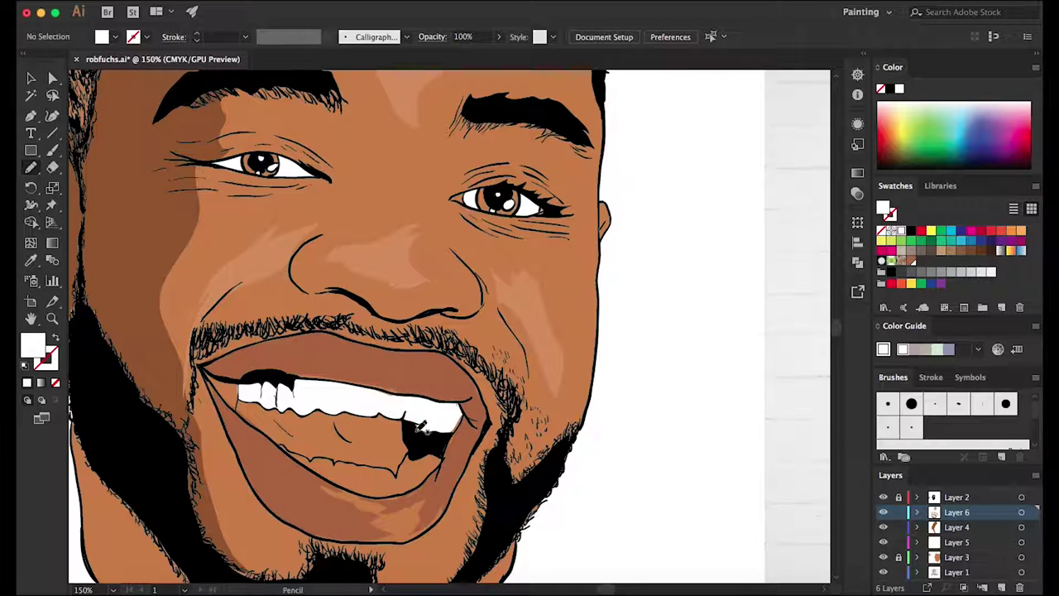
click(426, 449)
Step: Zoom in on the mouth and fill the lower teeth white into the right corner
drag(355, 488, 289, 448)
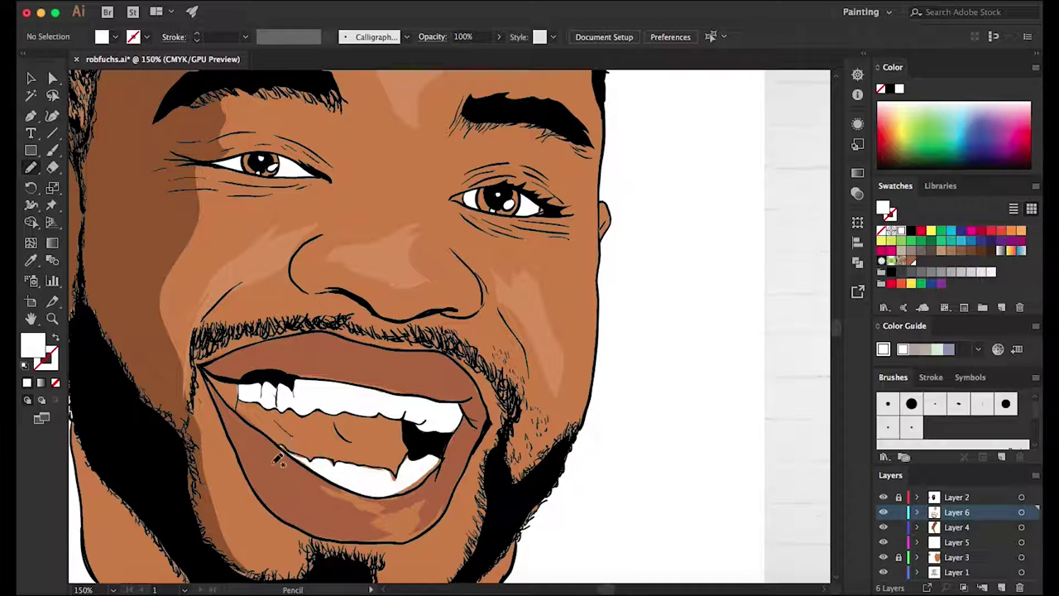
click(857, 75)
key(super+equal)
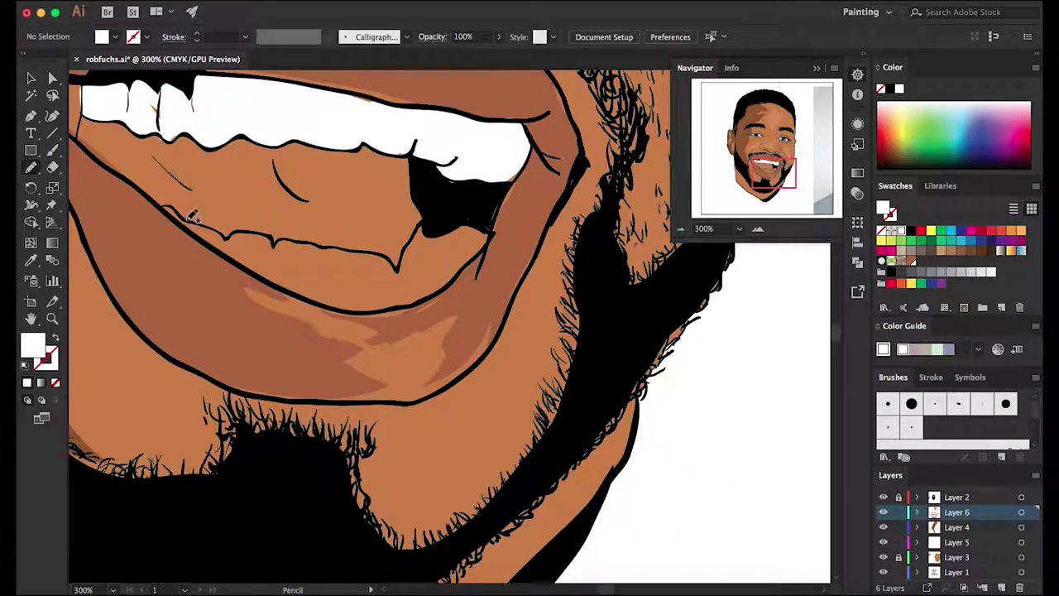
drag(220, 233, 213, 239)
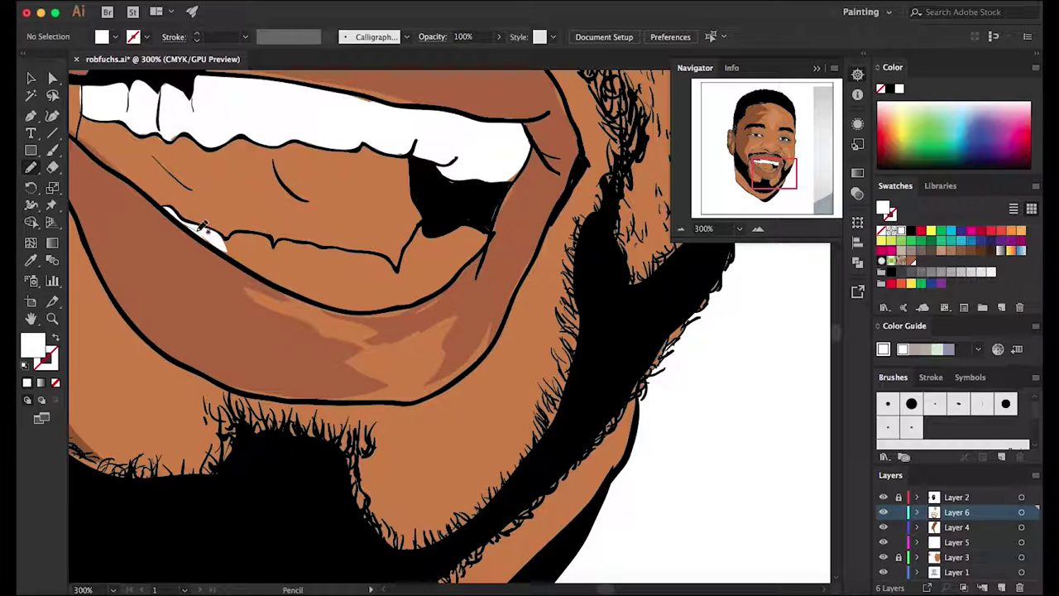
drag(277, 241, 242, 288)
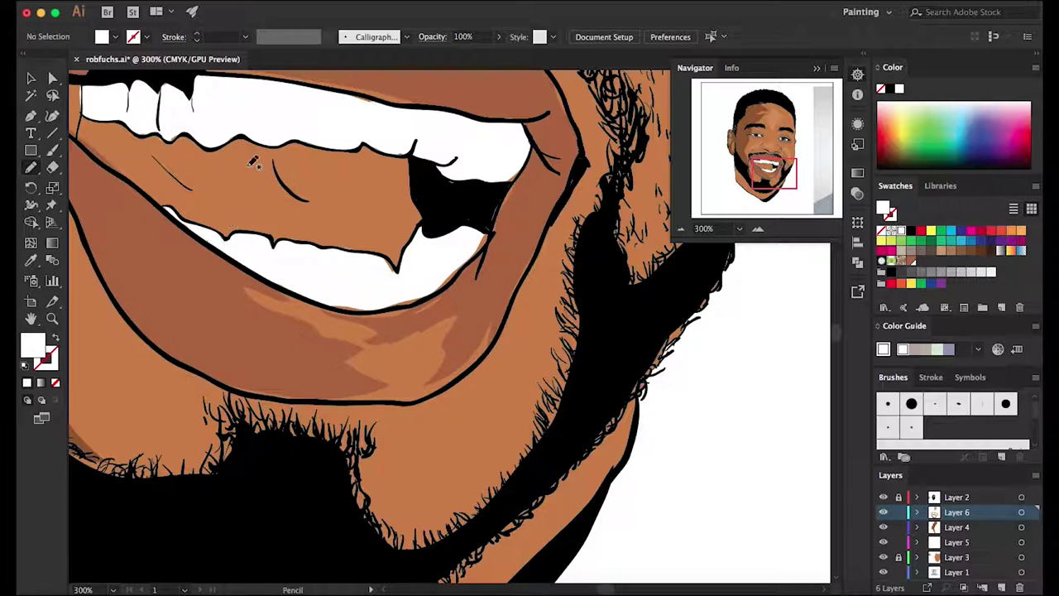
drag(469, 257, 489, 224)
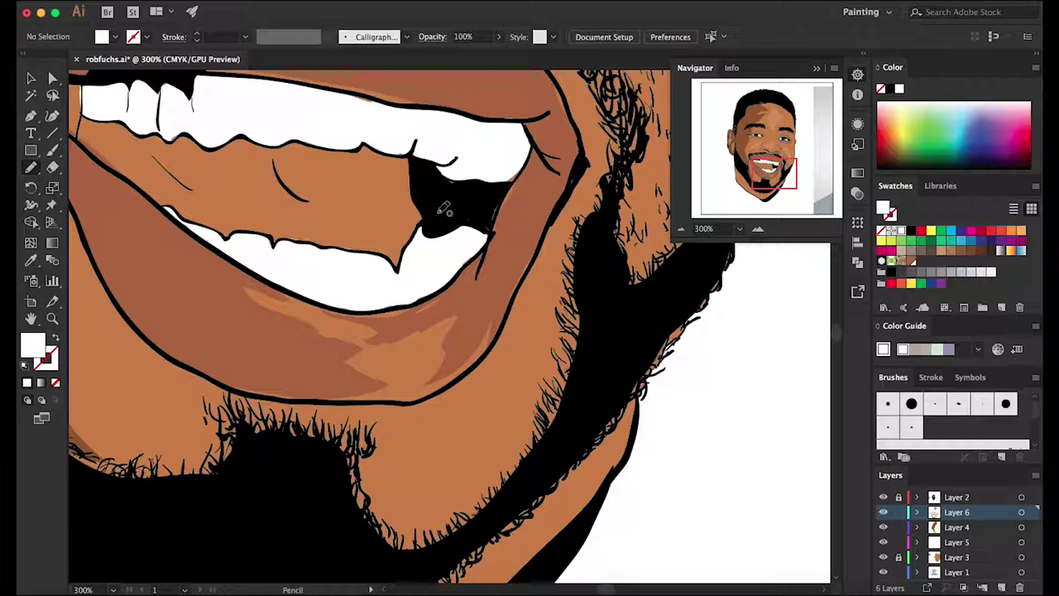
click(880, 240)
Step: Draw the pink tongue between the teeth, then sample white from the teeth as the fill
scroll(248, 330, up, 5)
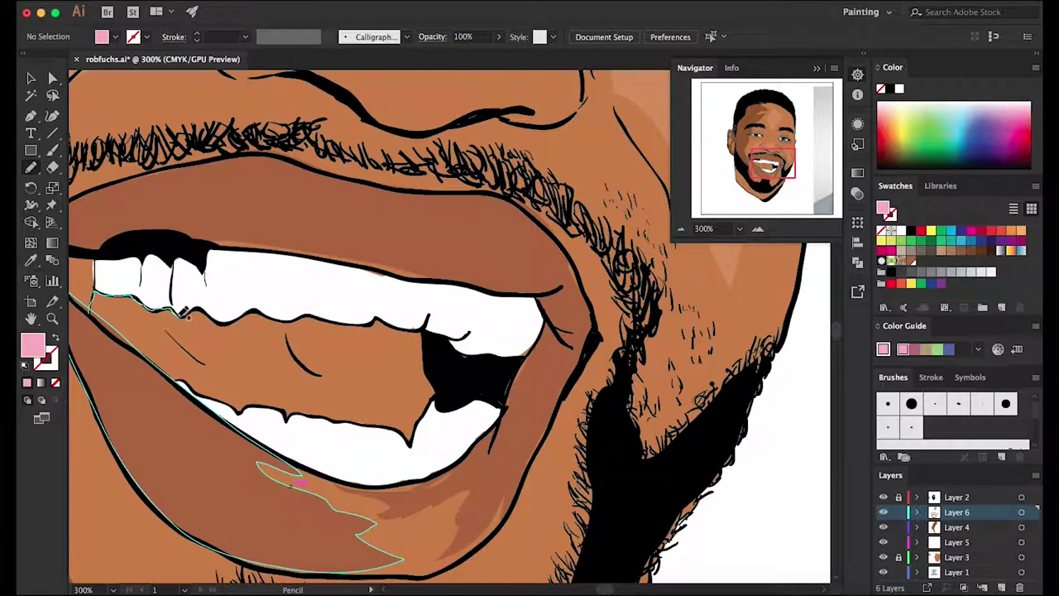
drag(192, 381, 93, 296)
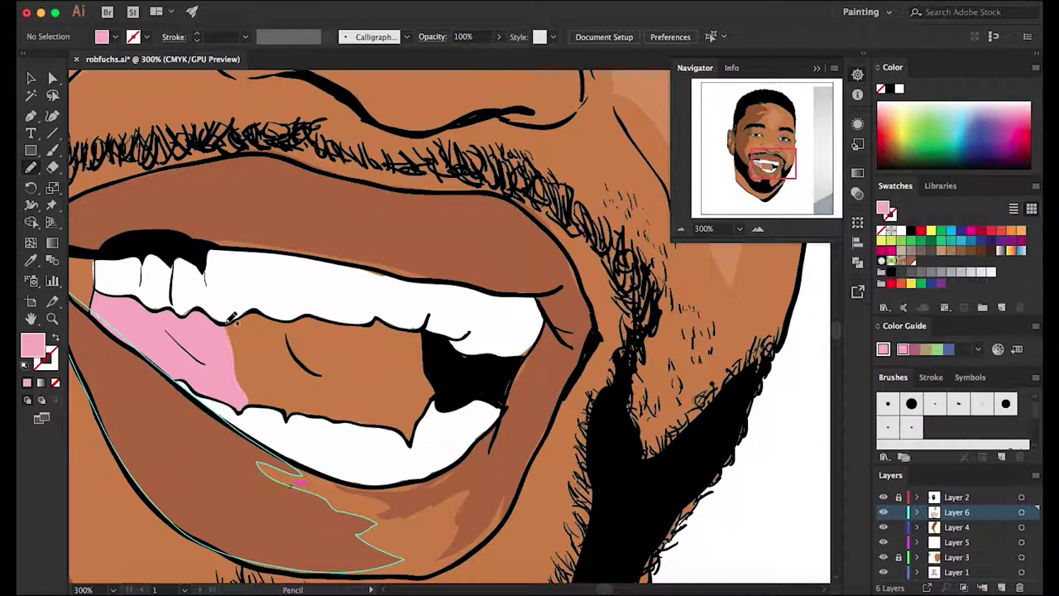
drag(403, 323, 225, 310)
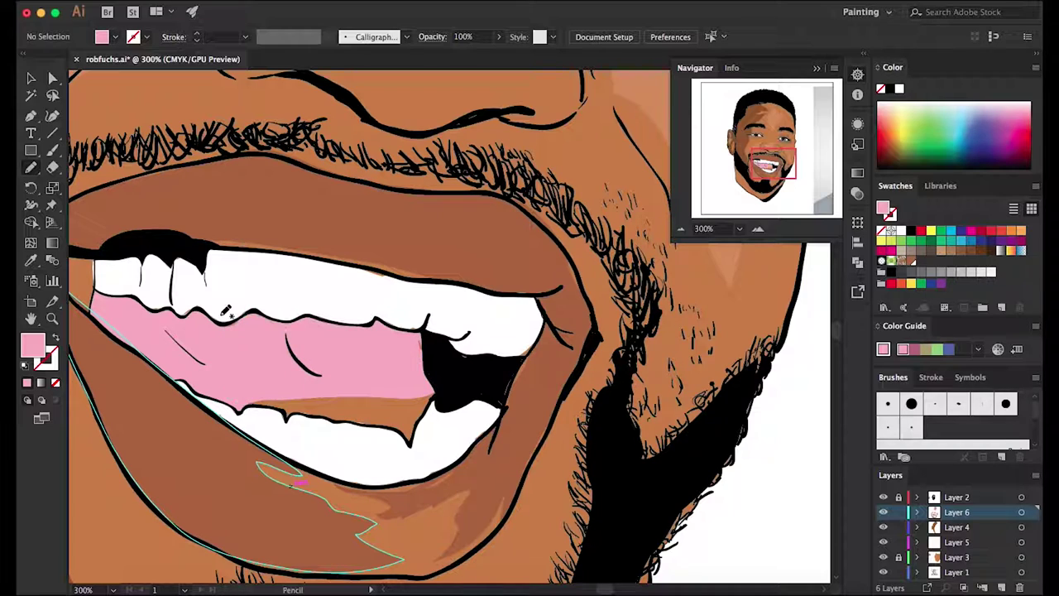
drag(284, 407, 258, 379)
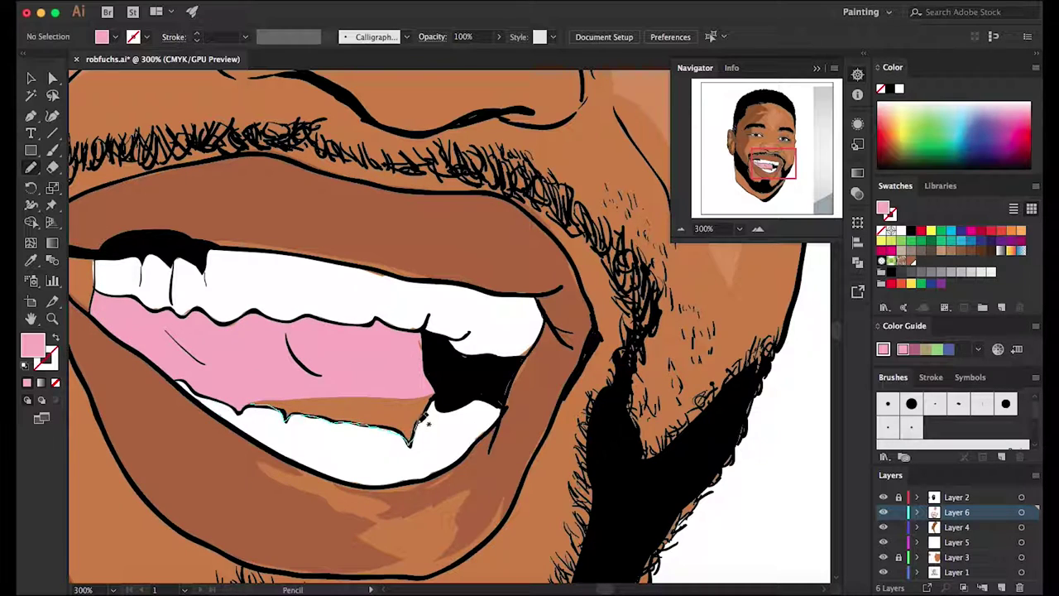
drag(417, 425, 284, 383)
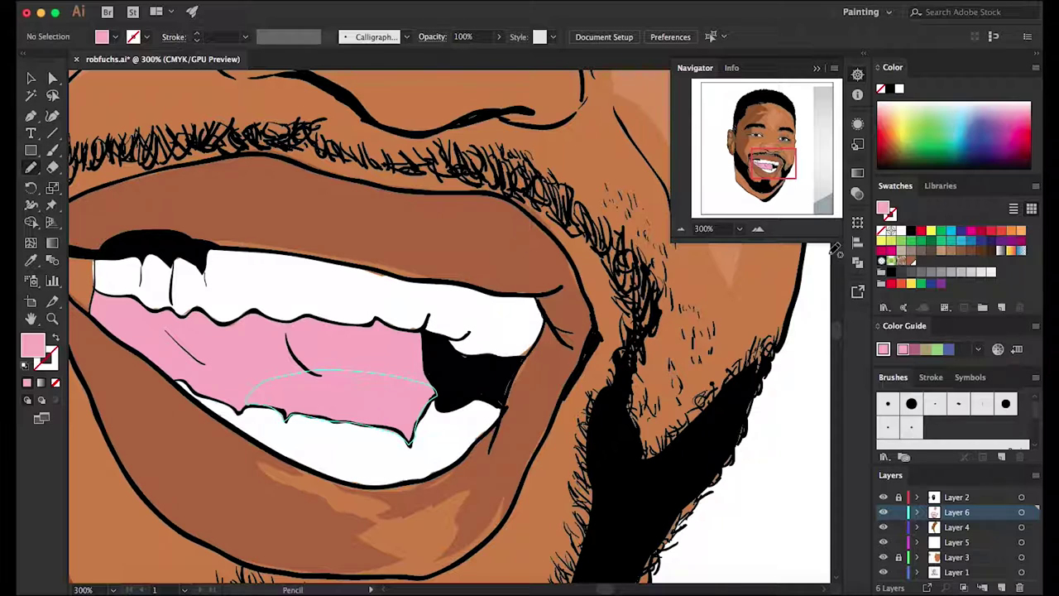
key(i)
click(813, 266)
key(n)
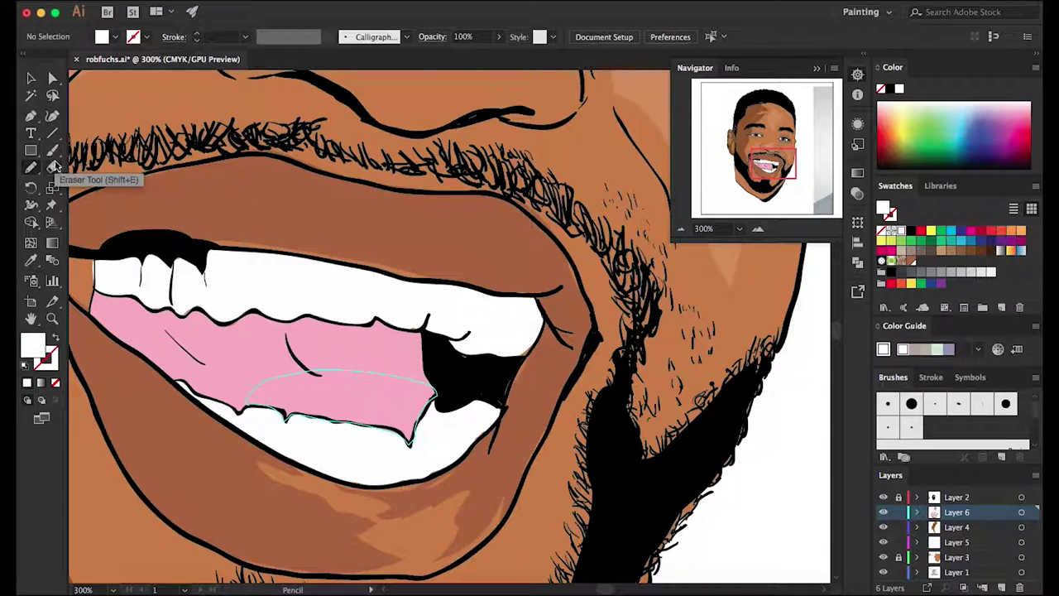
Step: Sample the brown lip colour and draw brown shapes along the upper teeth and lower lip edges
key(i)
click(248, 215)
key(n)
mouse_move(208, 240)
mouse_down()
mouse_move(364, 267)
mouse_move(214, 232)
mouse_up()
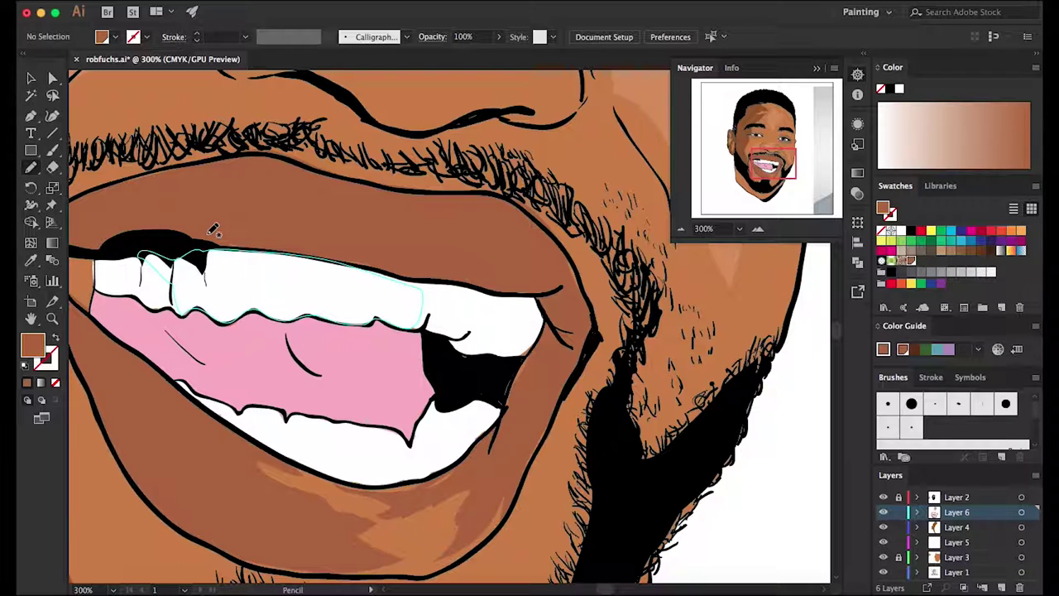
drag(509, 491, 504, 495)
Step: Sample the teeth white and draw a white shape extending the lower teeth edge
key(i)
click(282, 403)
key(n)
drag(449, 458, 389, 478)
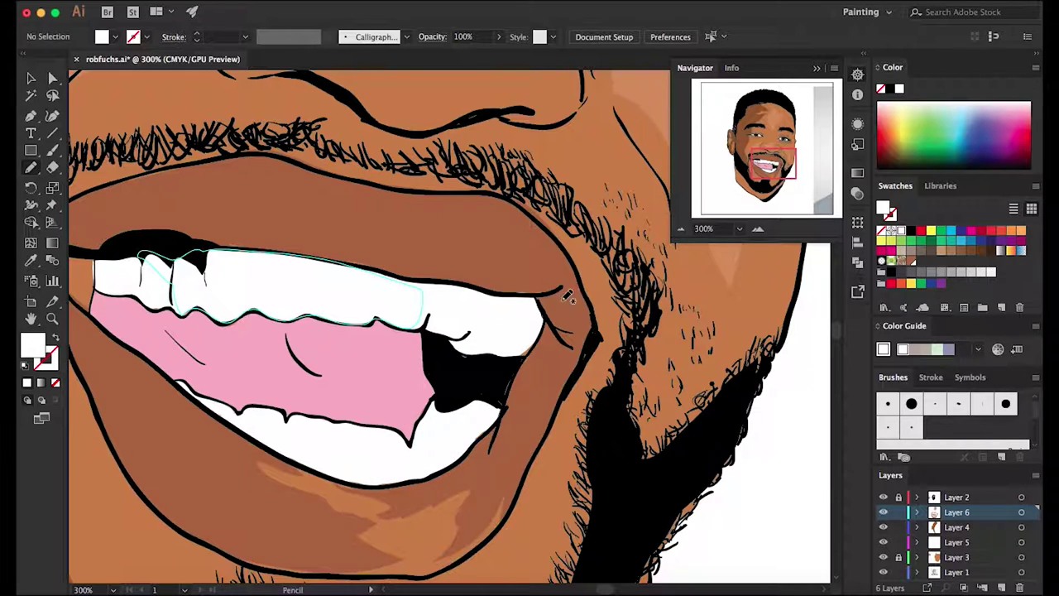
Step: Zoom in on the nose and draw a brown shading shape beside the nostril
key(super+1)
click(758, 229)
click(758, 228)
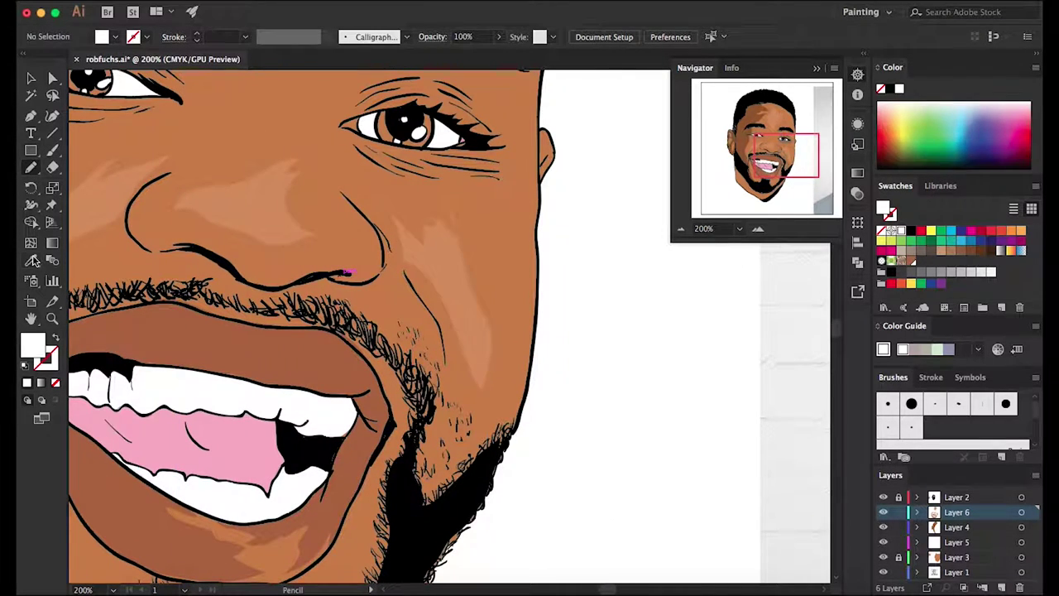
drag(156, 177, 154, 187)
drag(384, 240, 386, 265)
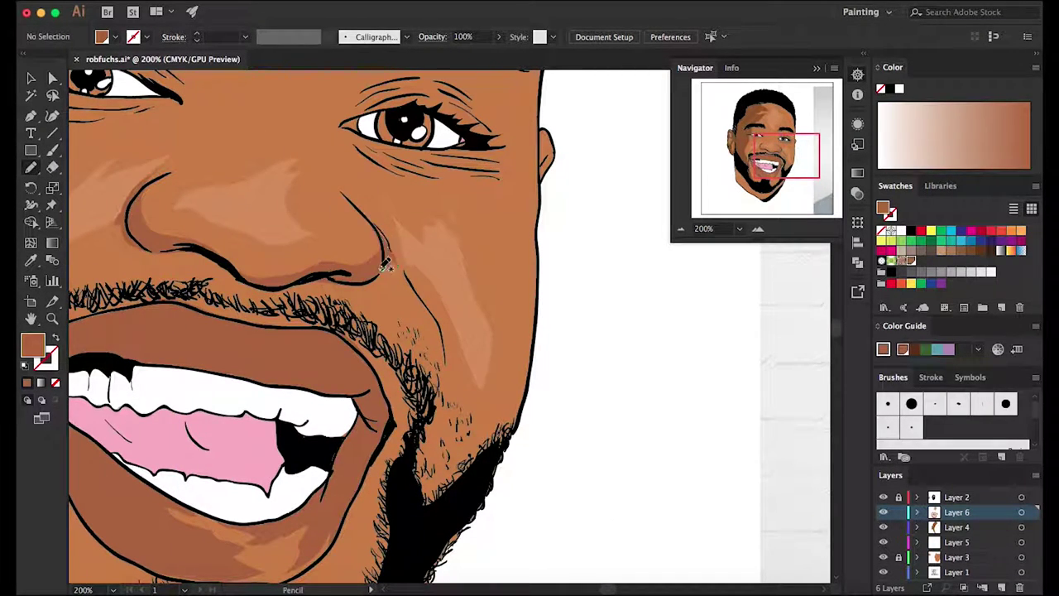
click(681, 228)
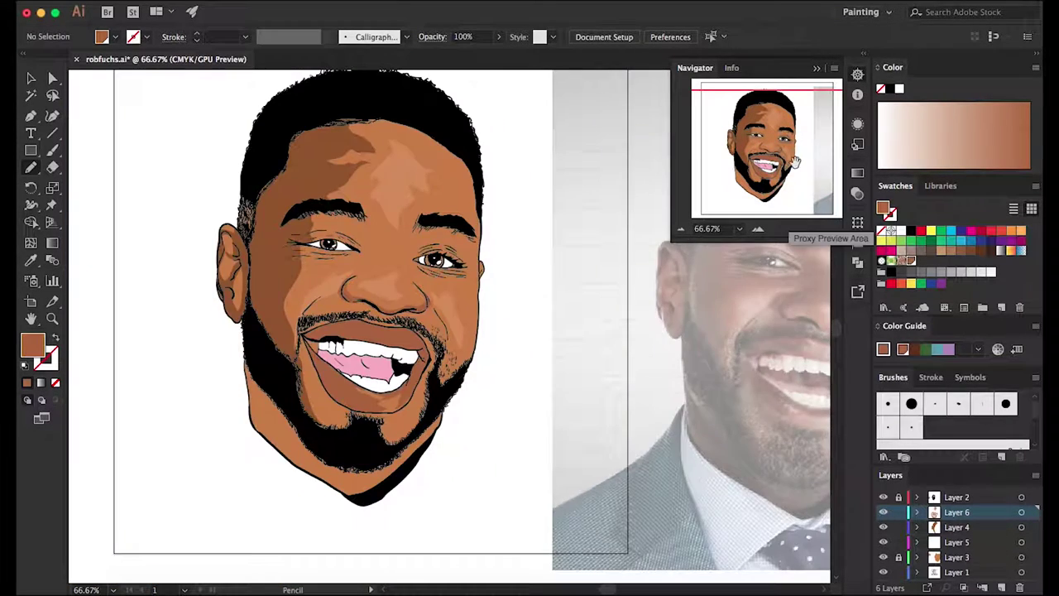
Step: Shade the left jaw and beard edge, then draw a lighter forehead highlight shape
mouse_move(205, 273)
mouse_down()
mouse_move(264, 364)
mouse_move(279, 371)
mouse_up()
drag(400, 344, 402, 348)
scroll(347, 314, up, 5)
mouse_move(321, 226)
mouse_down()
mouse_move(348, 283)
mouse_move(389, 248)
mouse_up()
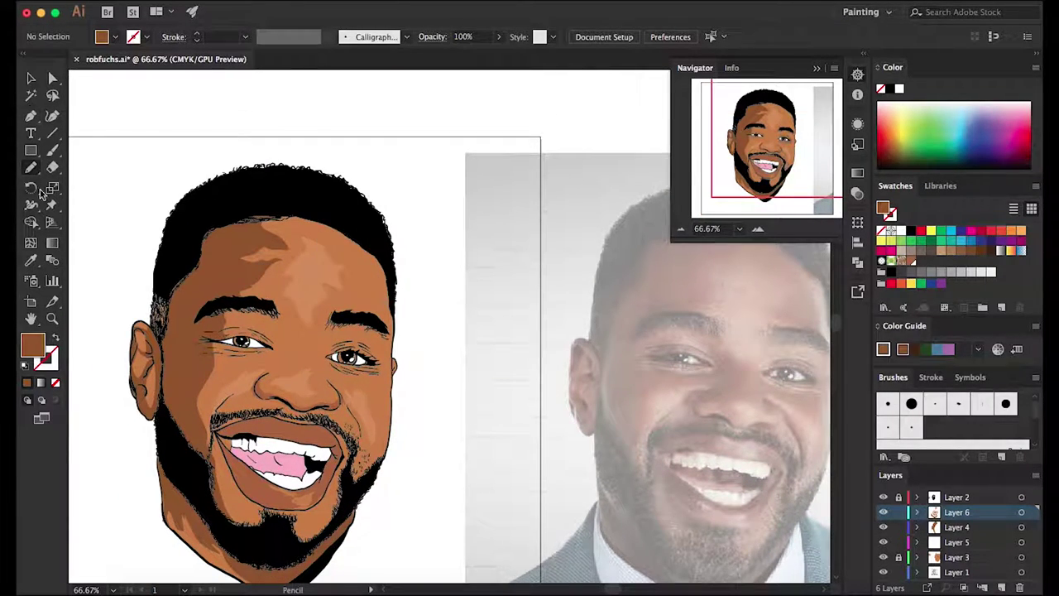
key(i)
key(n)
drag(338, 282, 263, 223)
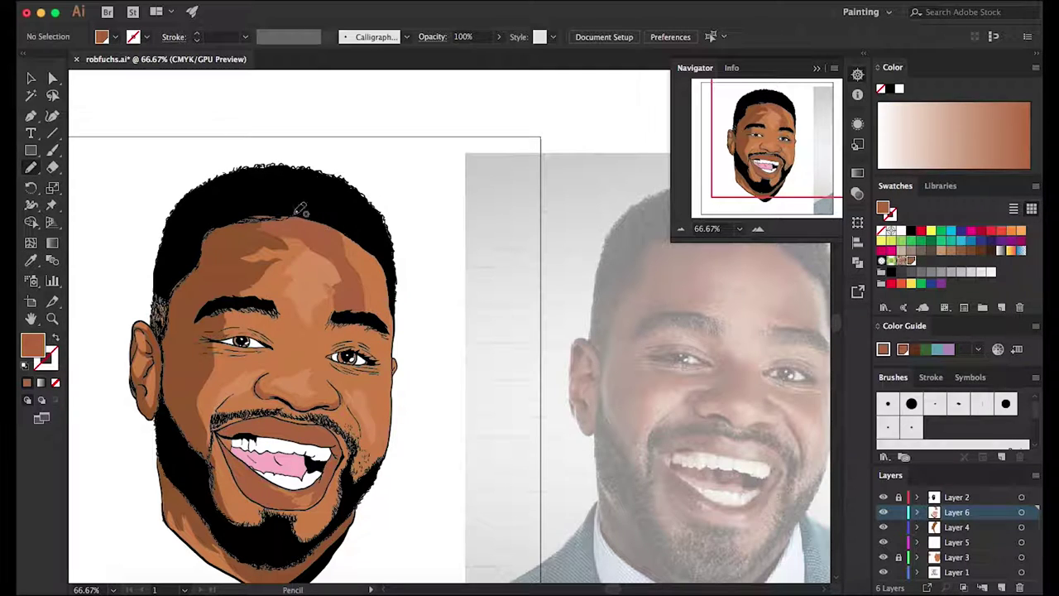
Step: Sample a darker brown and shade near the right eyebrow and between the eyes down the nose
key(i)
click(306, 213)
key(n)
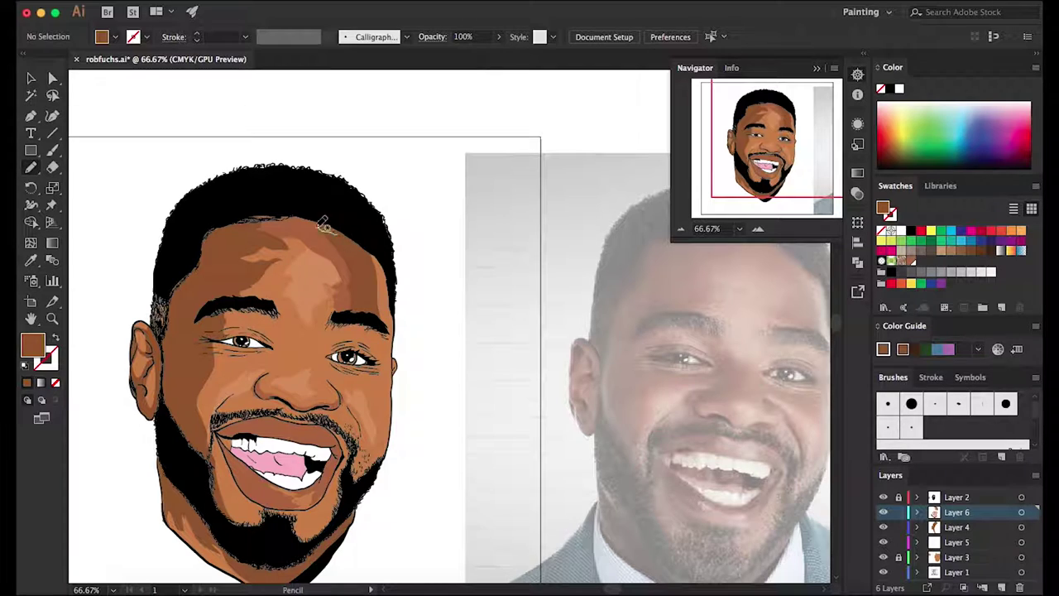
drag(349, 273, 361, 290)
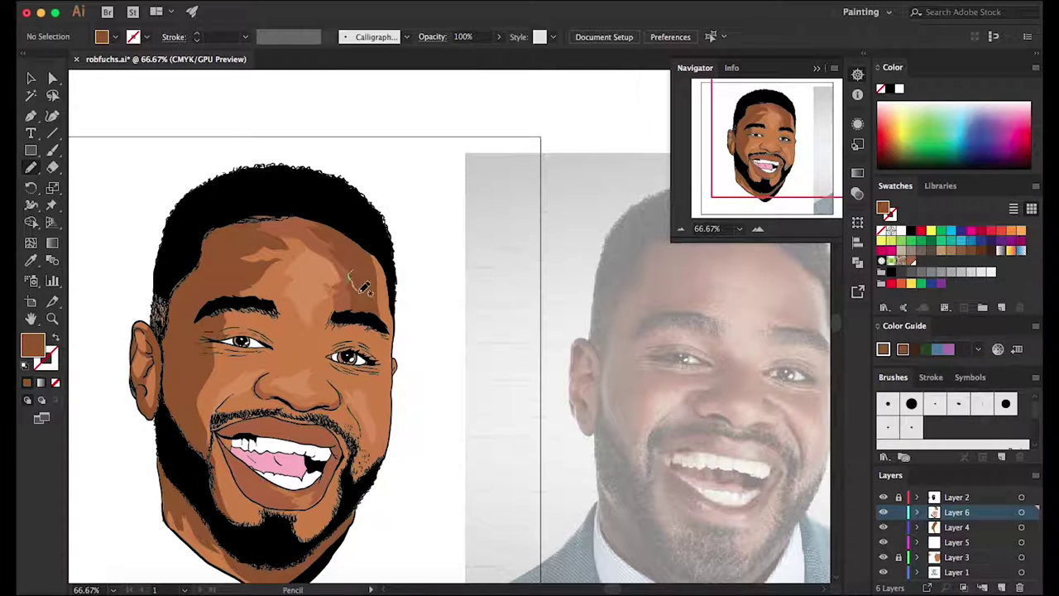
click(30, 260)
click(30, 168)
drag(266, 316, 352, 364)
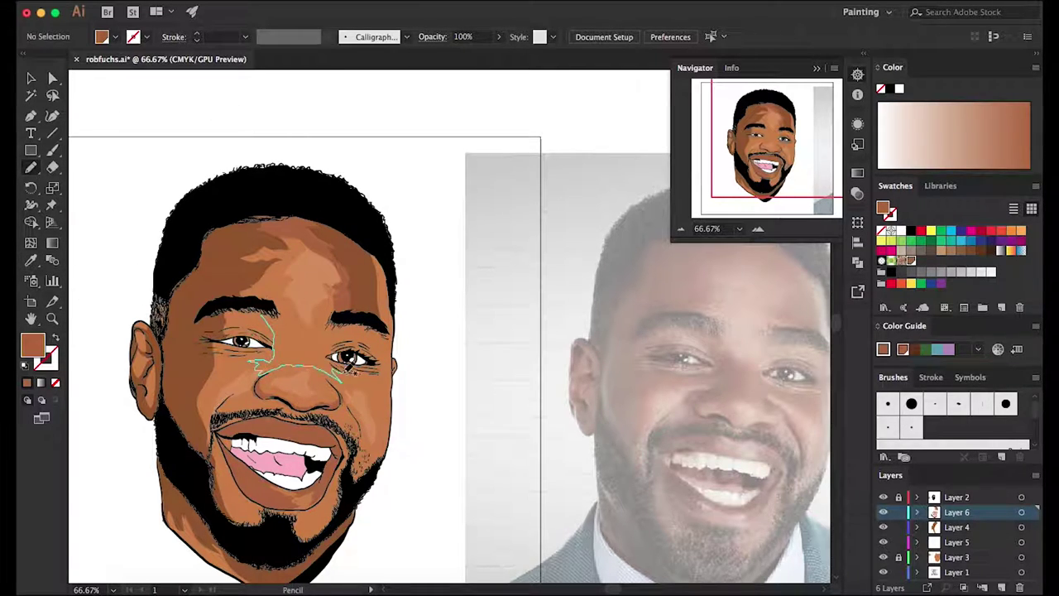
drag(245, 302, 348, 350)
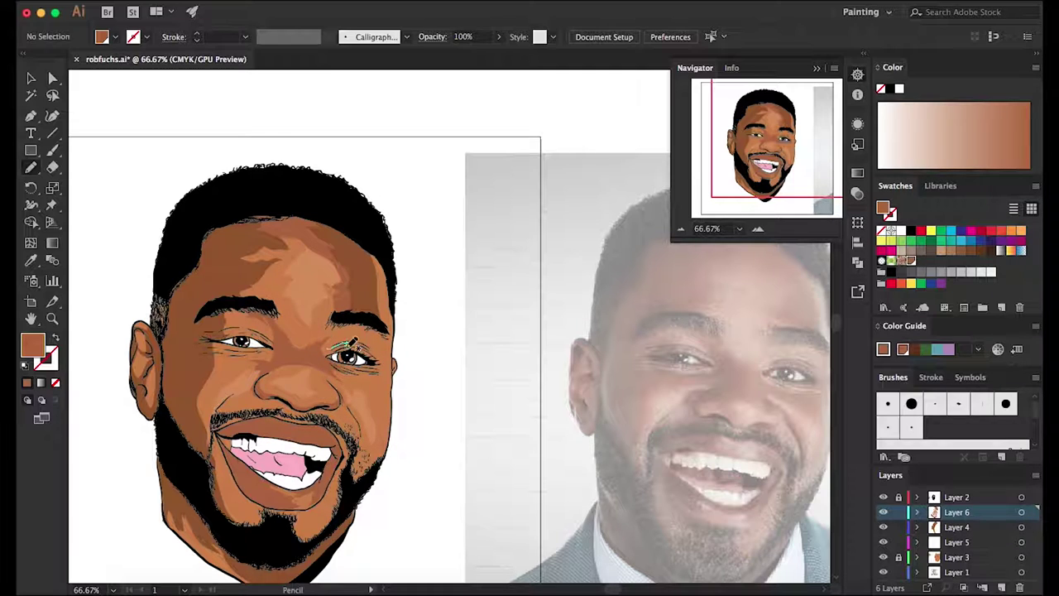
Step: Draw dark brown shading under and beside the right eye and along the right cheek and jaw
drag(348, 360, 352, 364)
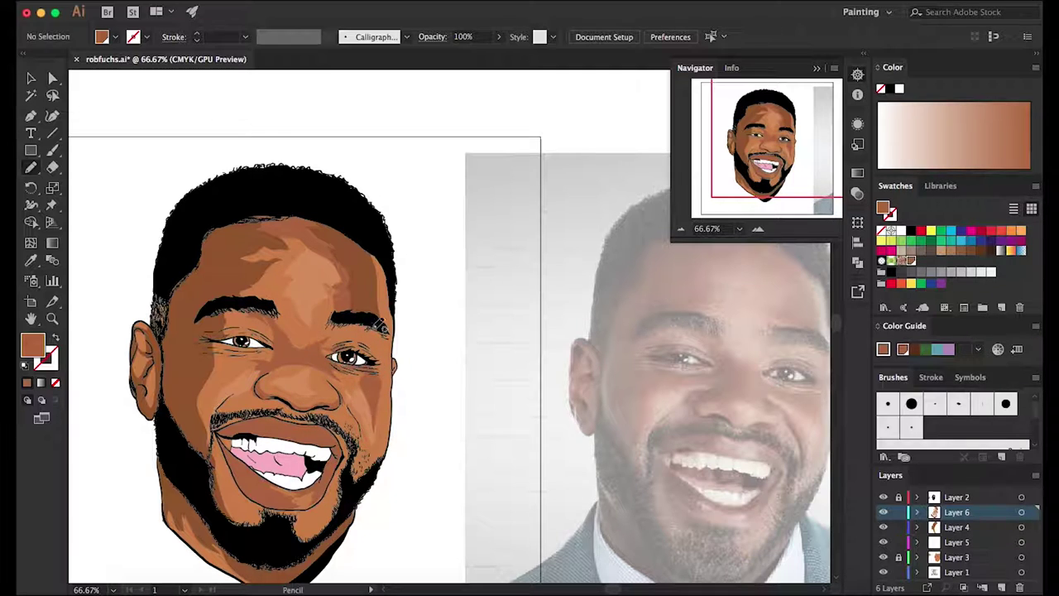
scroll(638, 225, up, 5)
scroll(638, 224, right, 4)
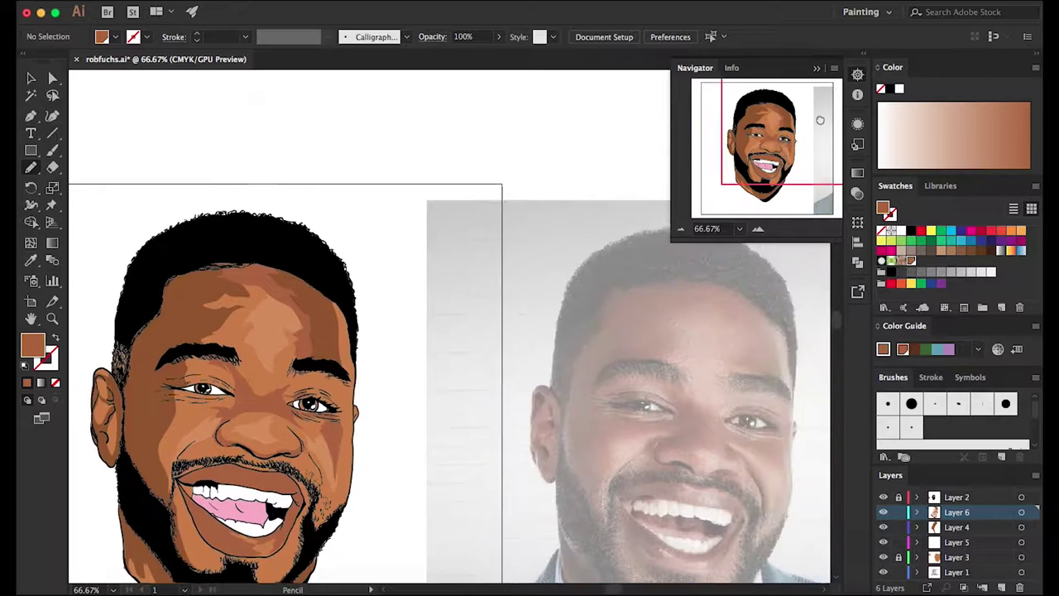
drag(820, 120, 810, 125)
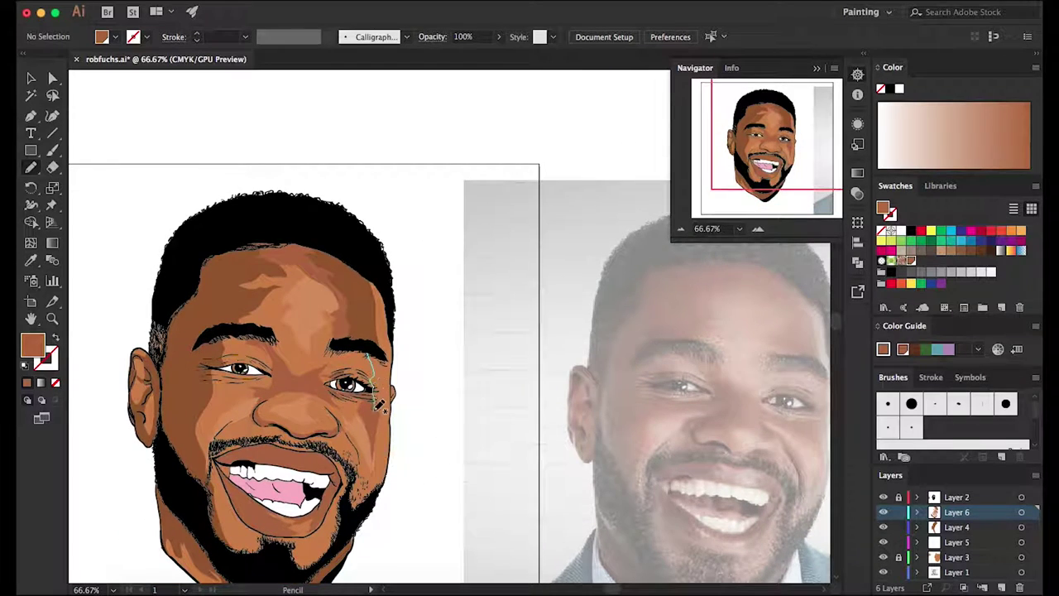
drag(347, 350, 352, 354)
drag(376, 407, 387, 402)
drag(379, 495, 379, 497)
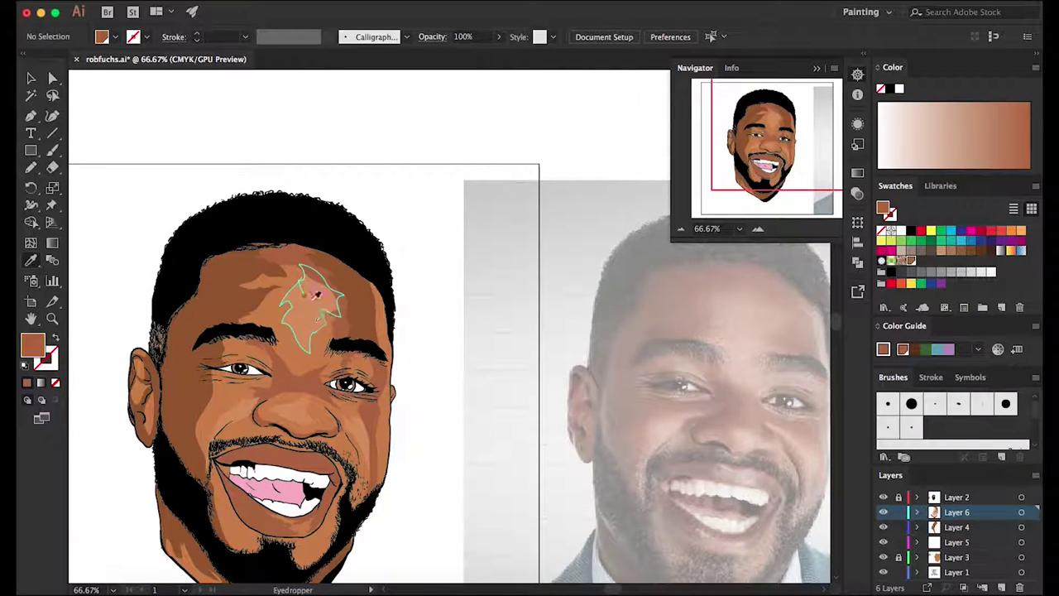
Step: Select the forehead highlight shape and all shapes sharing its fill colour
key(v)
click(306, 297)
click(918, 36)
Step: Lighten the fill of all selected forehead highlight shapes in the Color Picker
click(881, 161)
double_click(32, 344)
click(368, 116)
double_click(32, 344)
click(113, 142)
click(390, 112)
click(390, 108)
Step: Add a short stroke near the nose and extend the lighter forehead highlight
key(n)
drag(300, 406, 317, 417)
drag(327, 354, 308, 327)
drag(274, 276, 264, 281)
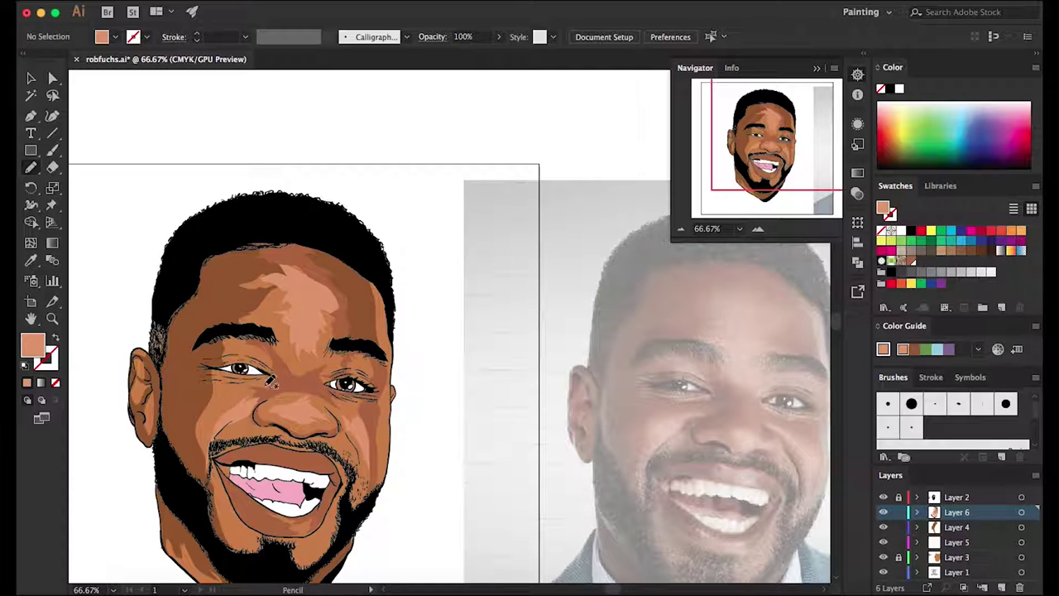
Step: Sample a darker brown and shade beside the nose and on the chin
key(i)
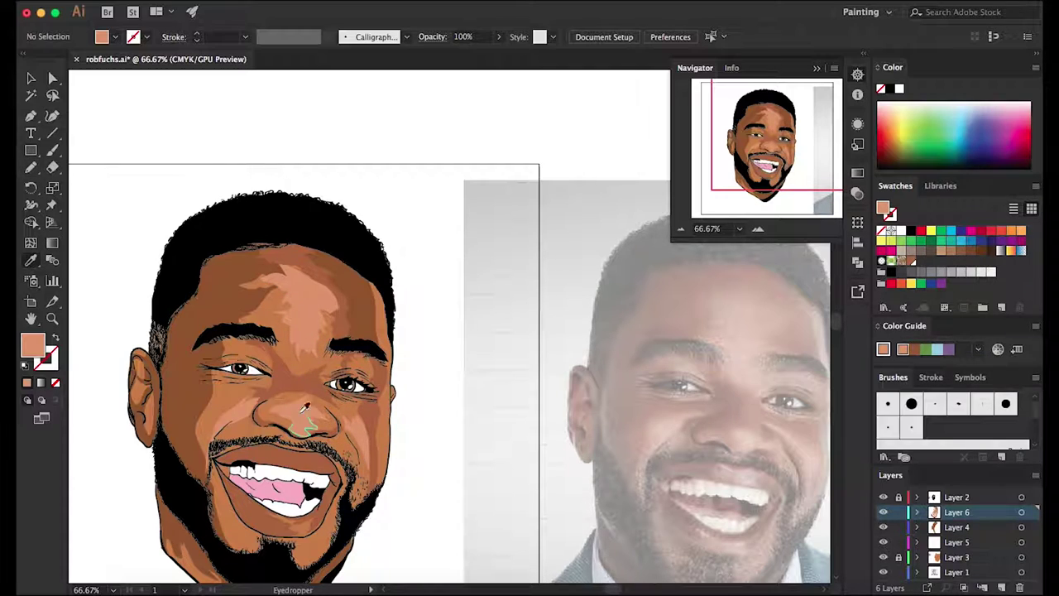
click(302, 403)
key(n)
drag(303, 404, 314, 381)
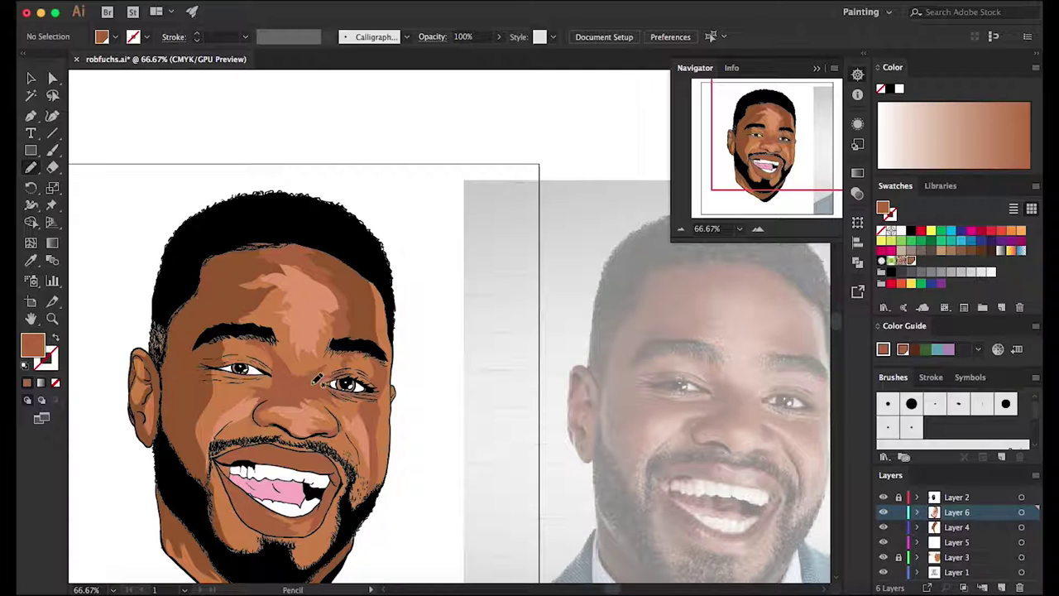
drag(324, 522, 331, 523)
Step: Sample a lighter peach tone and add a highlight along the lower lip
key(i)
click(282, 364)
key(n)
mouse_move(258, 506)
mouse_down()
mouse_move(290, 511)
mouse_move(260, 508)
mouse_up()
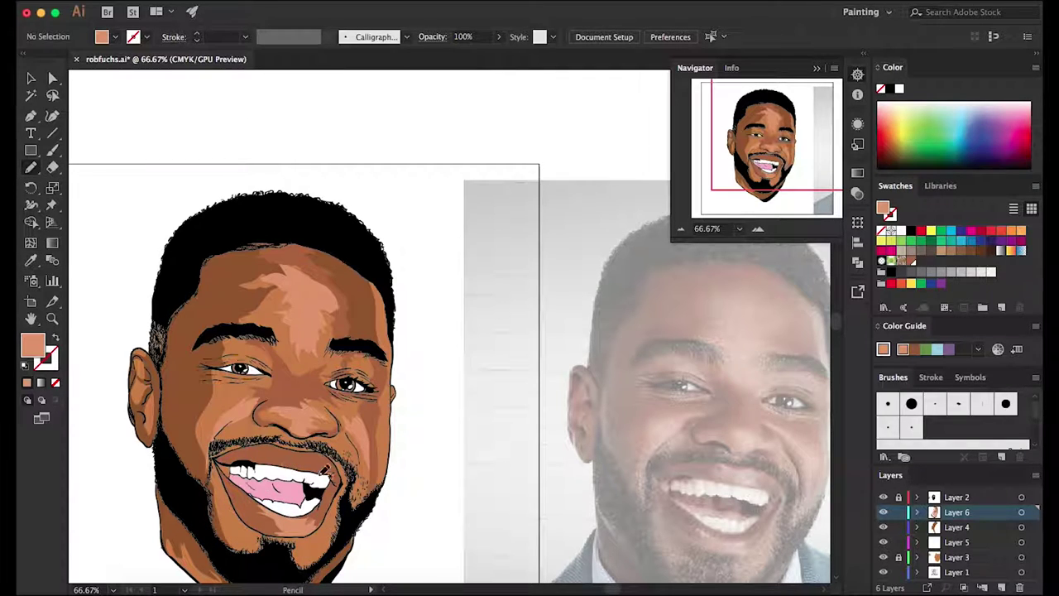
drag(755, 175, 752, 184)
Step: Sample a brown skin tone and shade along the left jaw and beside the nose
key(i)
click(180, 159)
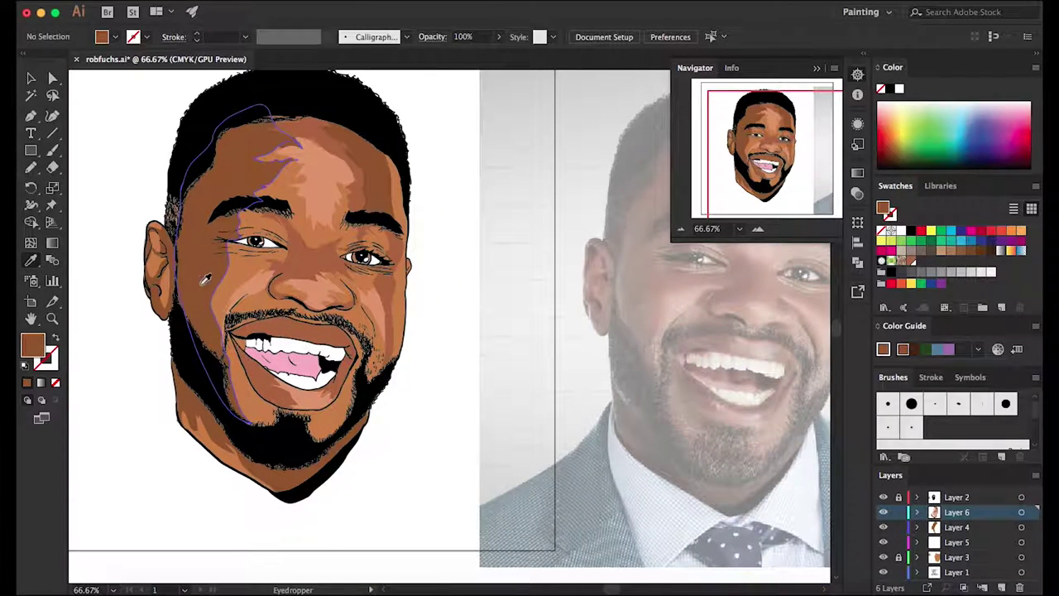
key(n)
mouse_move(178, 399)
mouse_down()
mouse_move(213, 450)
mouse_move(179, 401)
mouse_up()
key(ctrl+plus)
key(ctrl+plus)
key(ctrl+plus)
drag(811, 161, 780, 147)
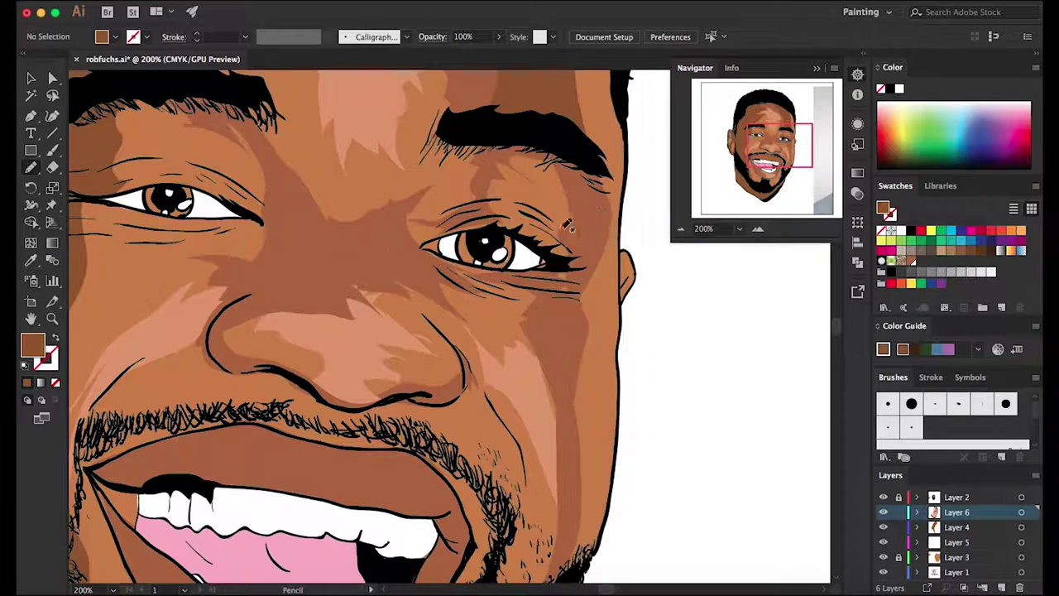
drag(335, 285, 405, 318)
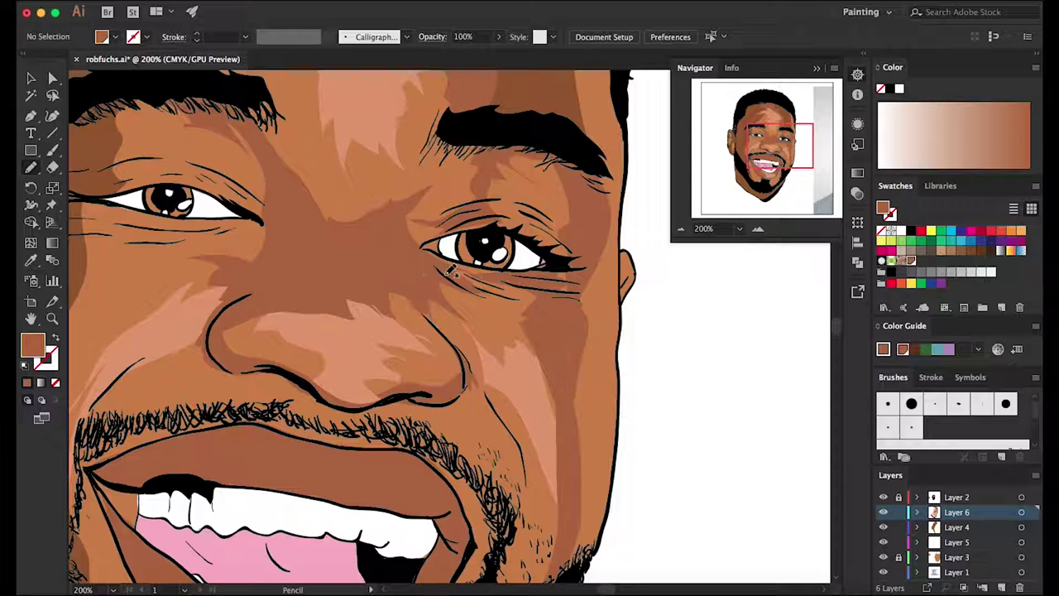
Step: Shade around the right eye, add eyebrow hair strokes, and shade under the left eye
drag(406, 253, 449, 227)
drag(562, 240, 521, 207)
drag(569, 269, 572, 290)
mouse_move(538, 155)
mouse_down()
mouse_move(489, 204)
mouse_move(550, 198)
mouse_up()
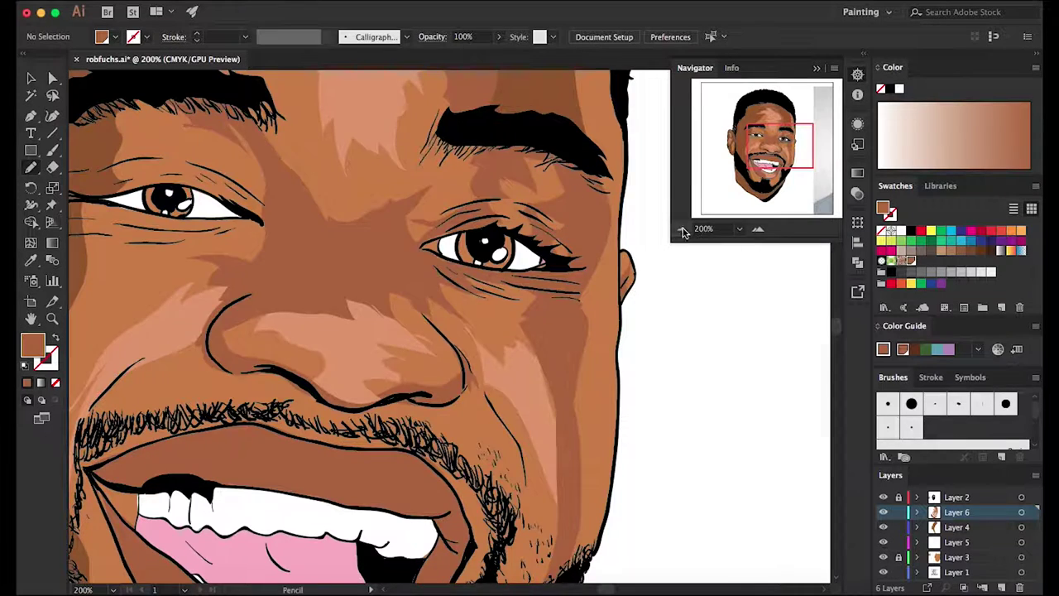
key(super+minus)
key(super+minus)
key(super+minus)
drag(311, 296, 308, 295)
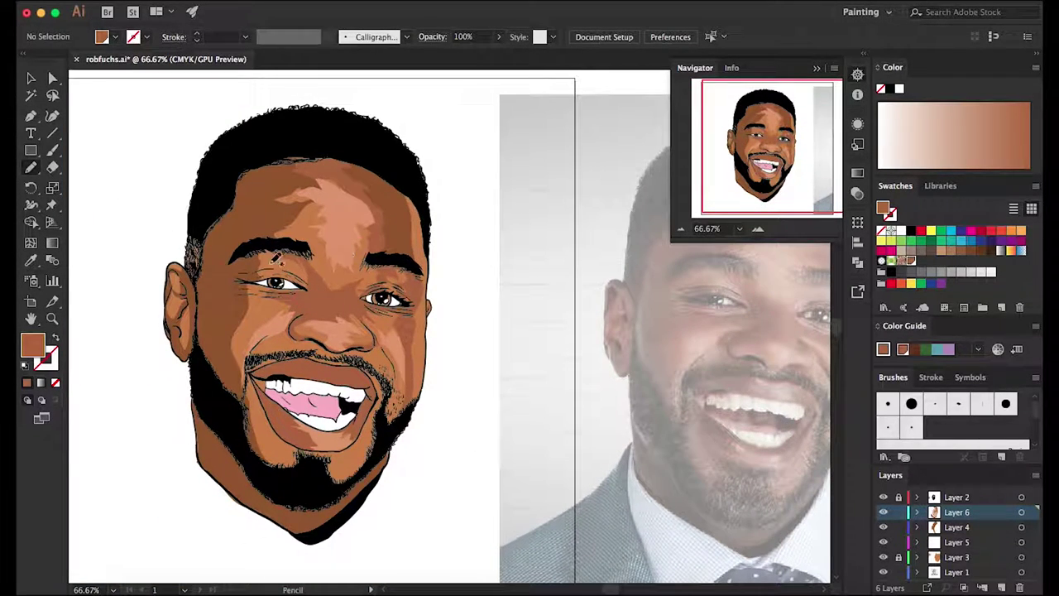
key(super+minus)
key(super+minus)
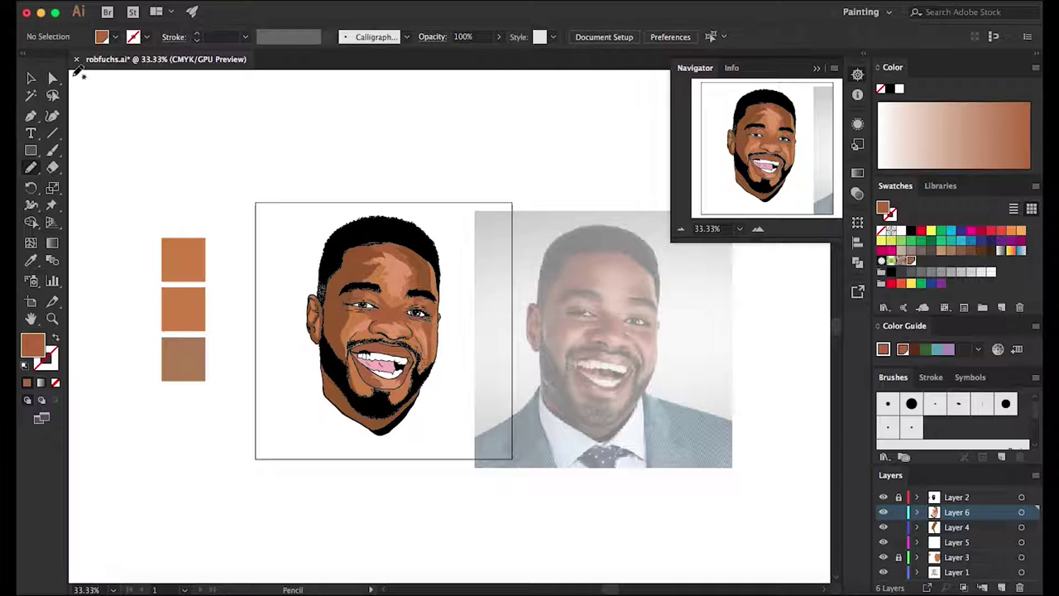
Step: Draw a teal-filled square over the artboard and place it behind the portrait
key(v)
click(685, 378)
click(30, 150)
drag(256, 202, 512, 458)
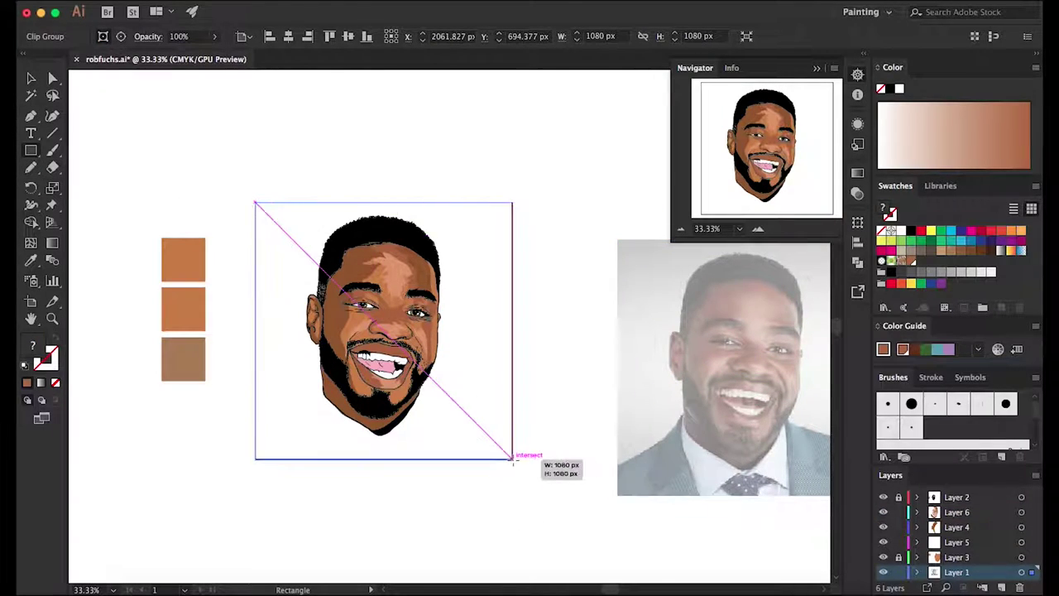
click(1000, 587)
drag(889, 124, 958, 135)
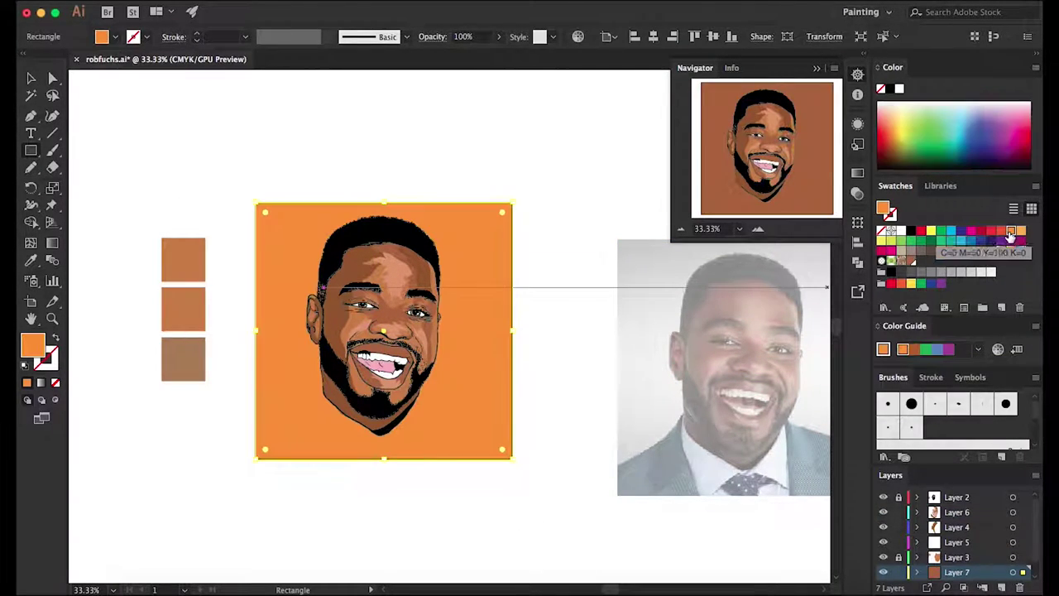
click(561, 264)
Step: Select all the face artwork and centre it on the teal square
click(480, 229)
key(super+2)
key(super+a)
drag(398, 405, 414, 419)
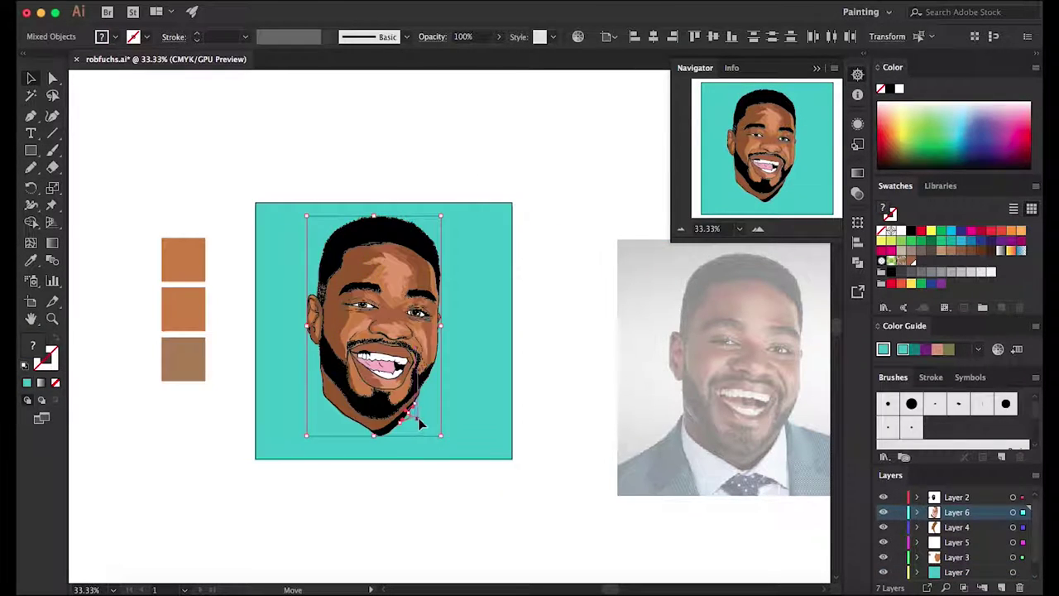